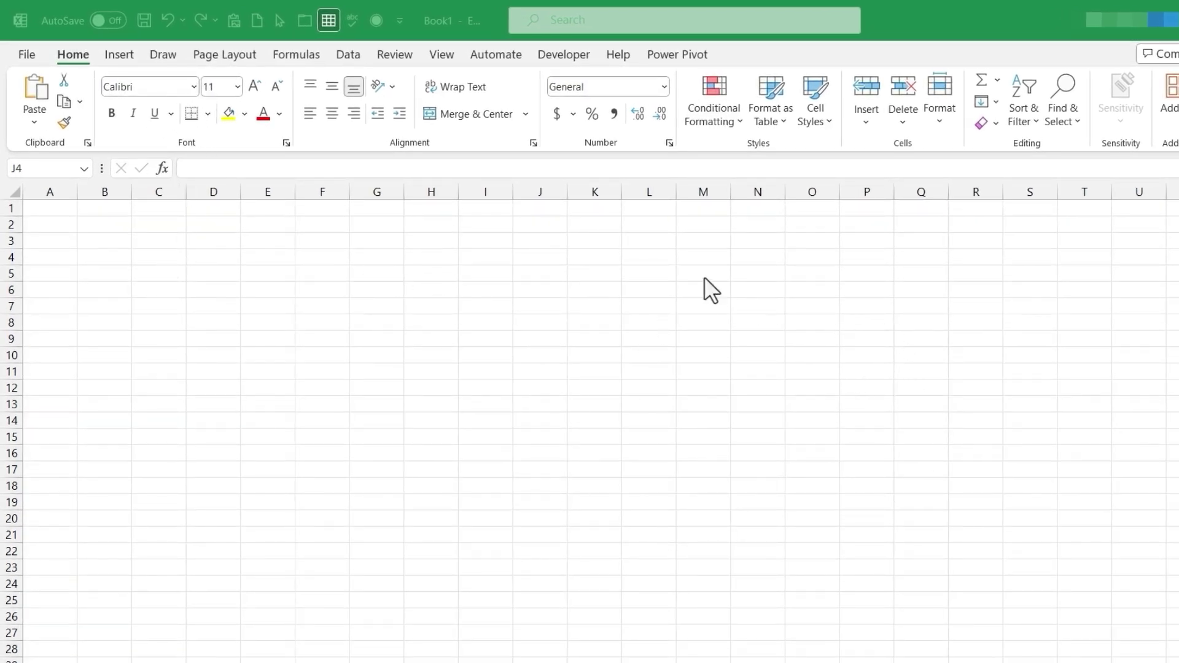
# Step: From the Insert tab's online 3D Models library, pick the human heart in Animated for Education
pyautogui.click(117, 54)
pyautogui.click(118, 54)
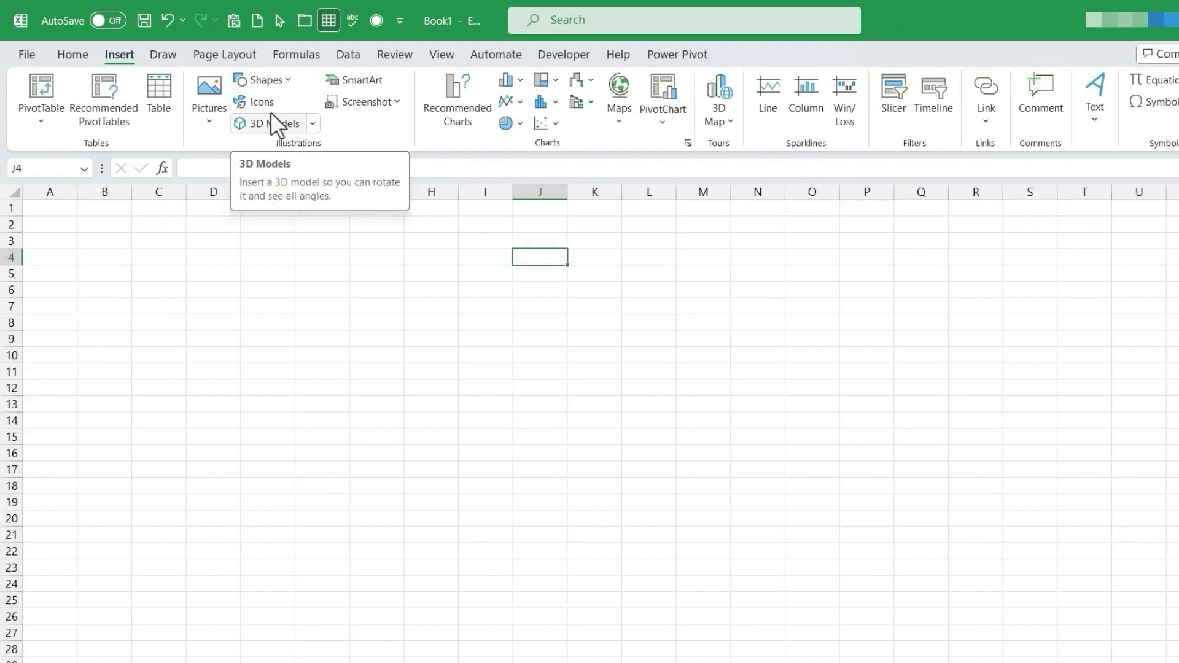
pyautogui.click(209, 122)
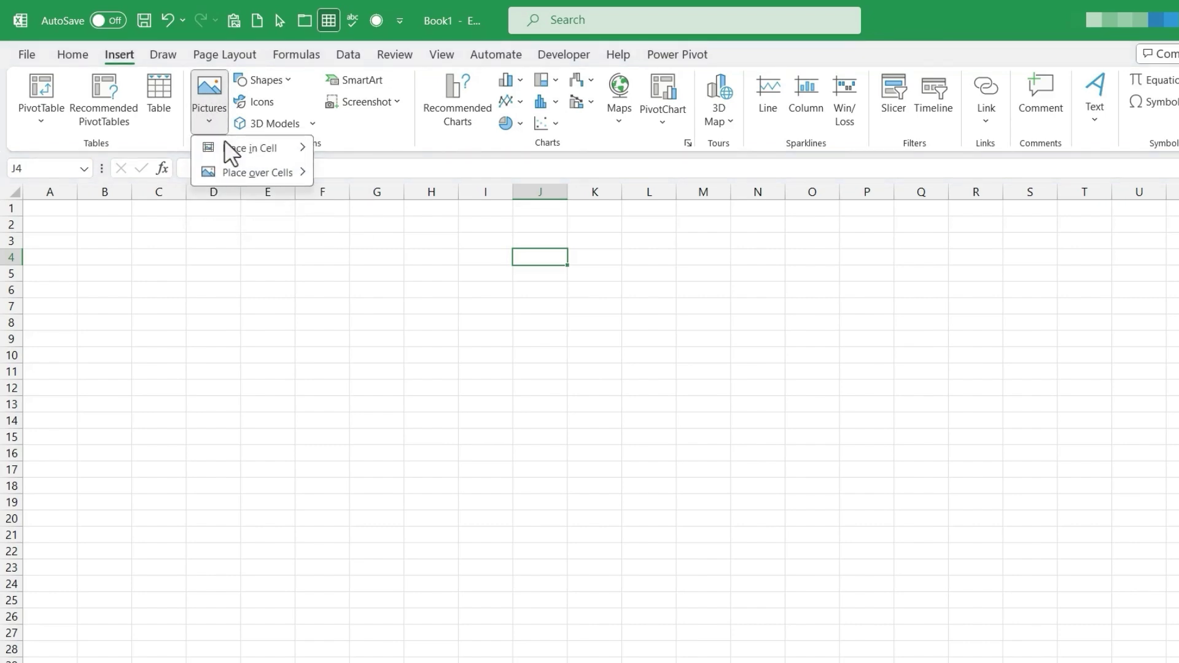
pyautogui.click(374, 139)
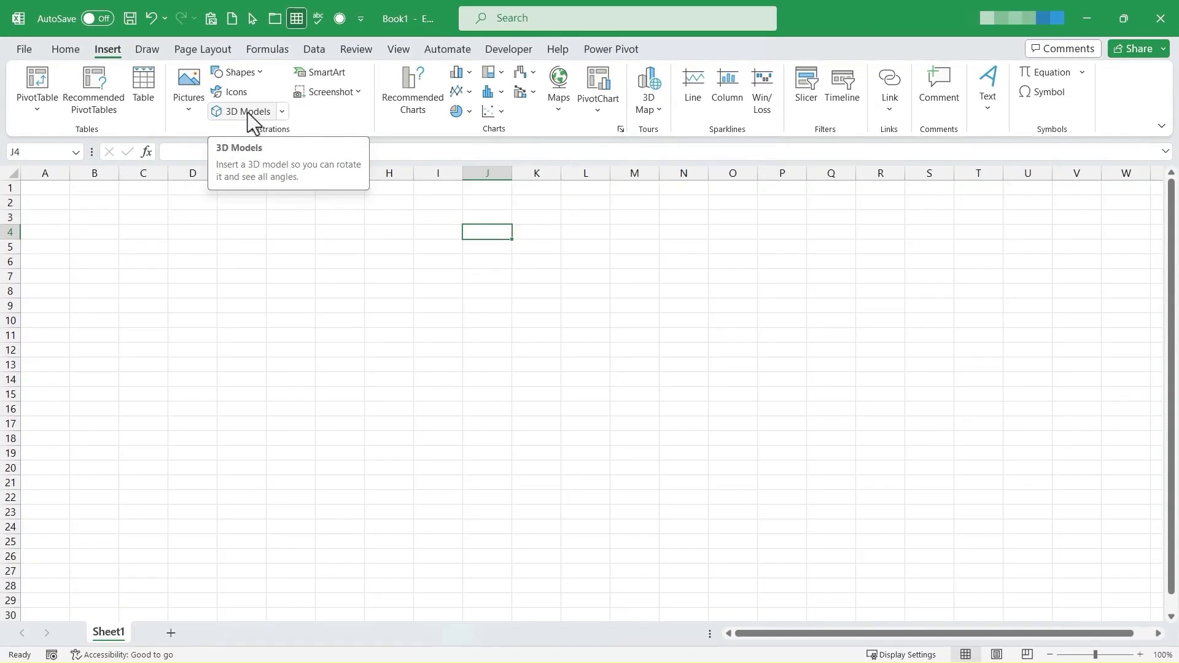
pyautogui.click(249, 112)
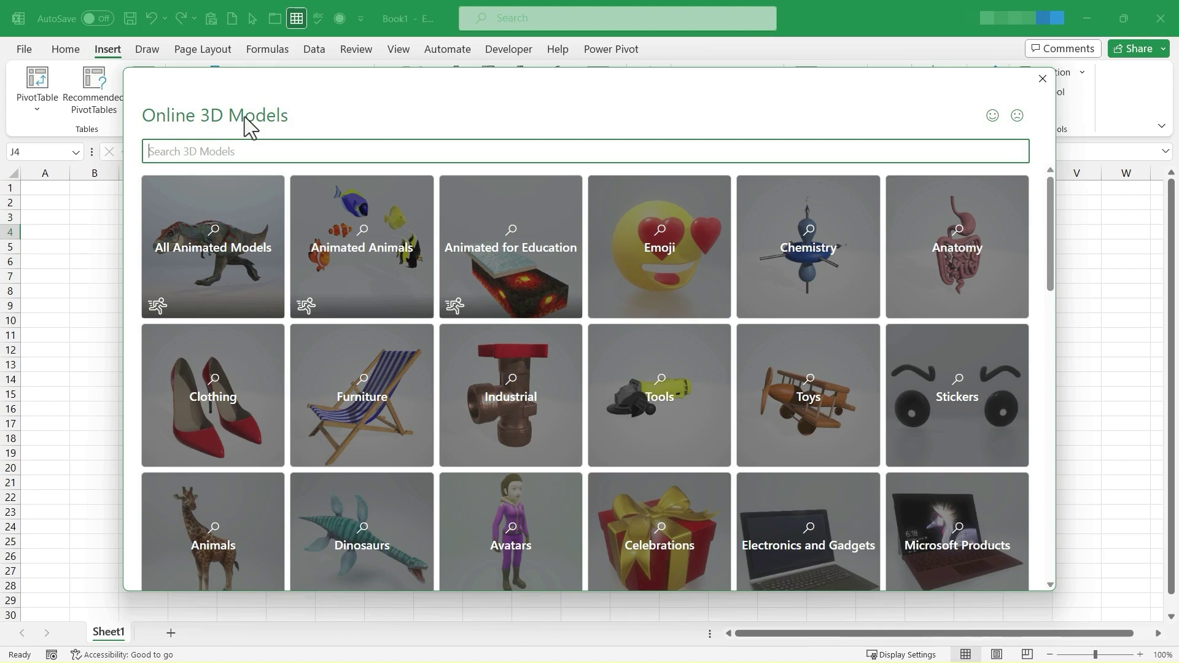
pyautogui.moveTo(1053, 248); pyautogui.dragTo(1049, 212)
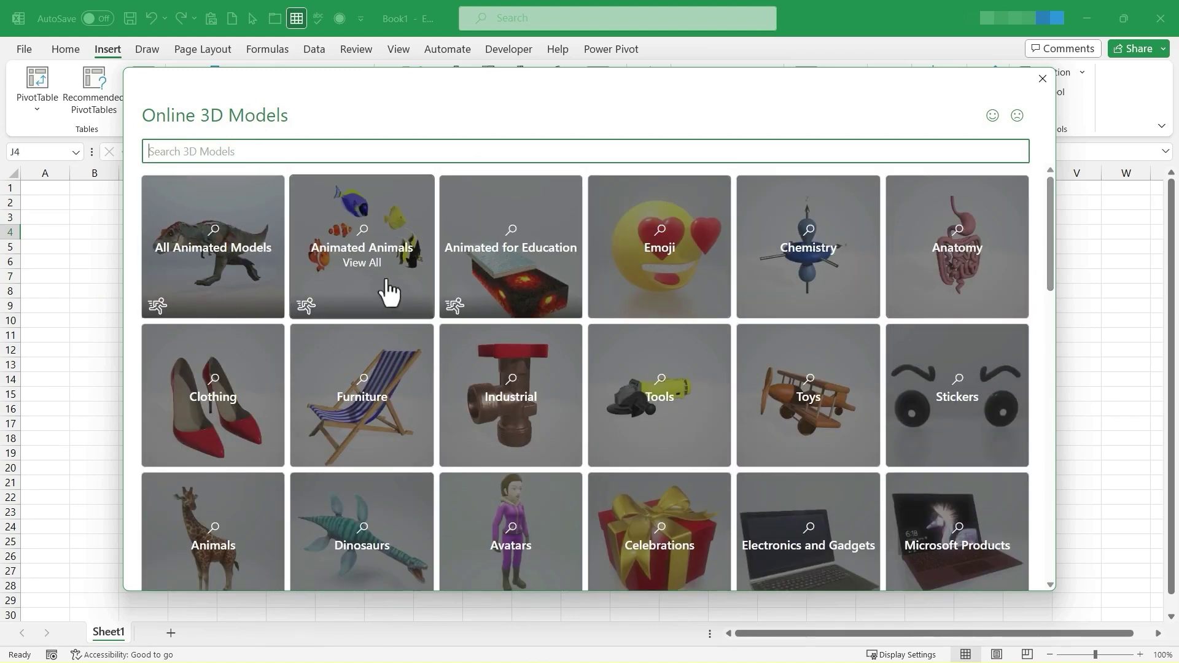
pyautogui.click(543, 264)
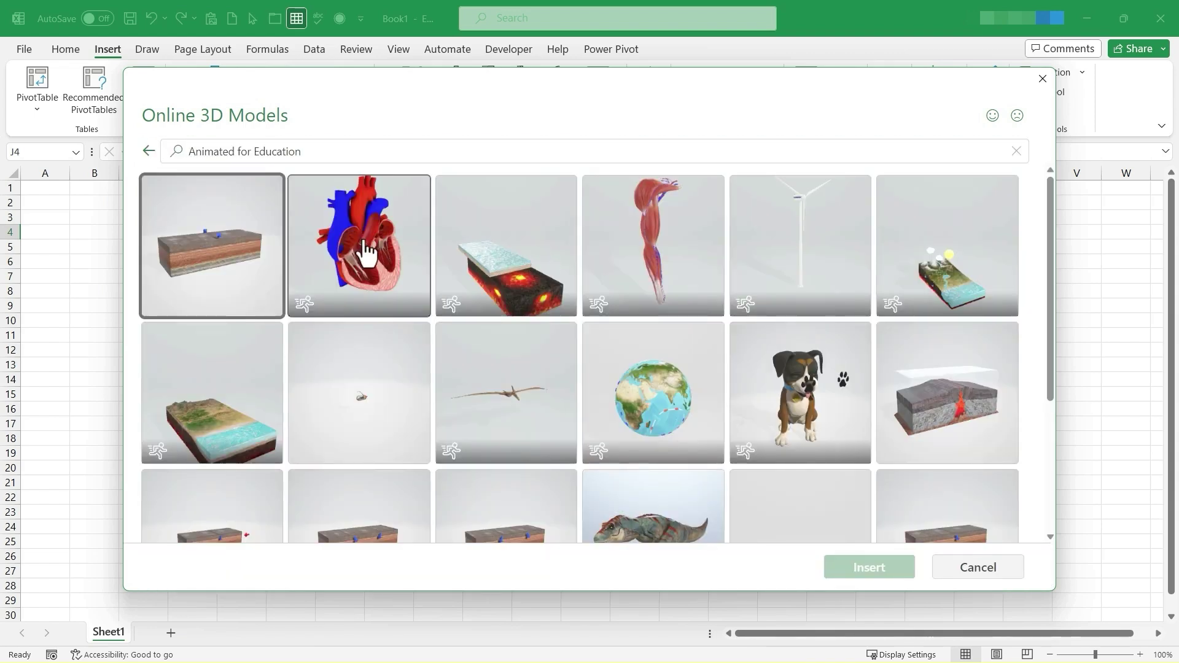
pyautogui.click(366, 252)
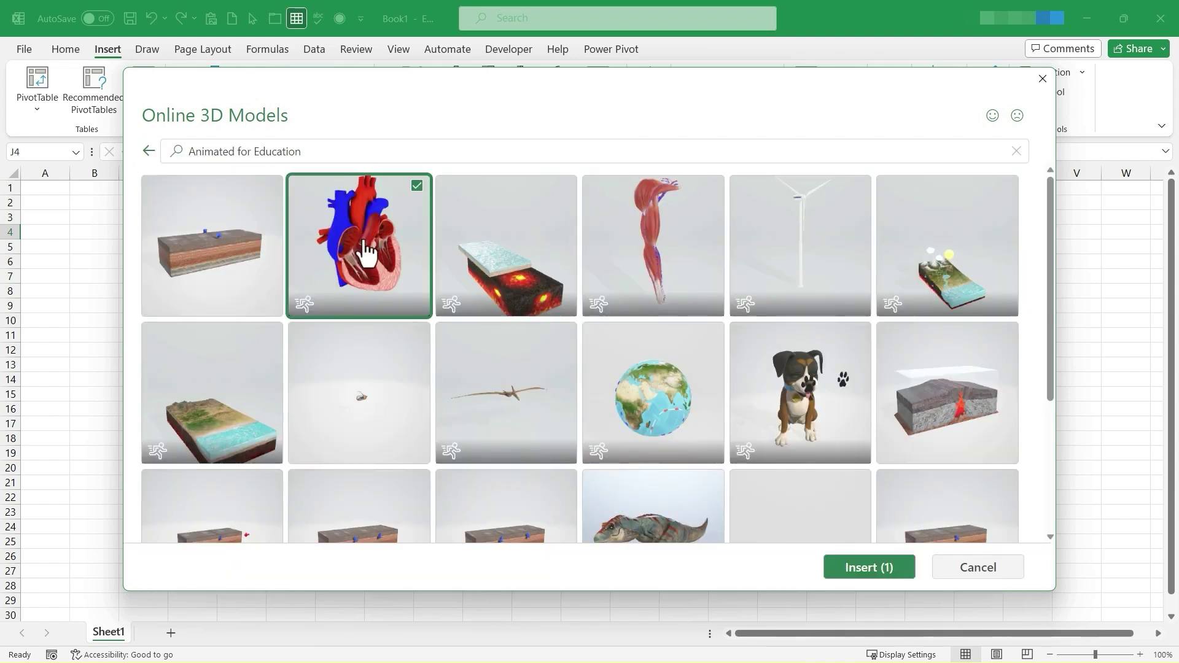
# Step: Insert the human heart model, enlarge it to about 4.15 by 3.53 inches and move it lower
pyautogui.click(881, 576)
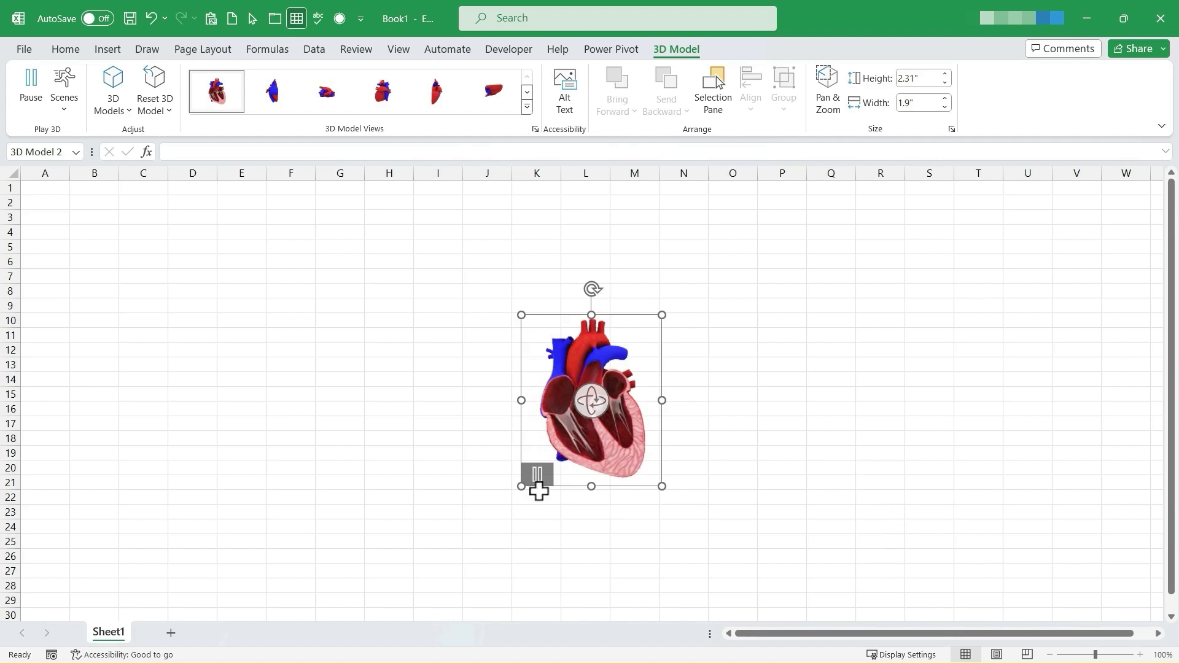
pyautogui.moveTo(663, 313); pyautogui.dragTo(779, 277)
pyautogui.moveTo(672, 366); pyautogui.dragTo(670, 437)
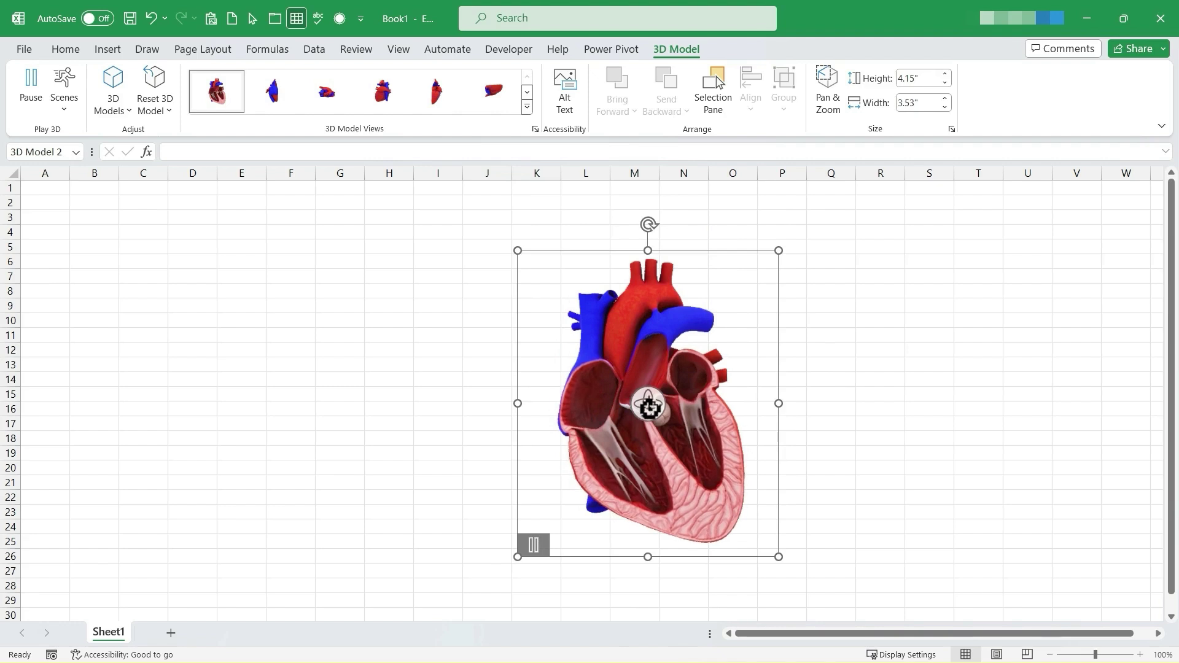
pyautogui.press('Escape')
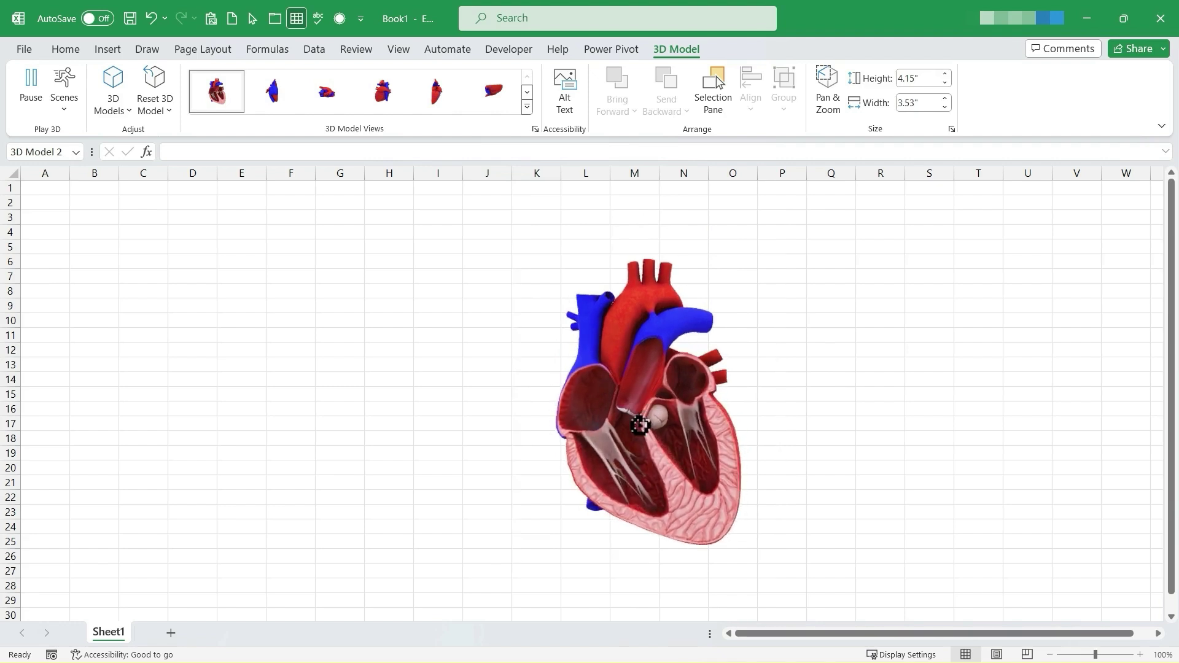
# Step: Rotate the heart model until it faces the front
pyautogui.moveTo(639, 425); pyautogui.dragTo(1087, 437)
pyautogui.press('Escape')
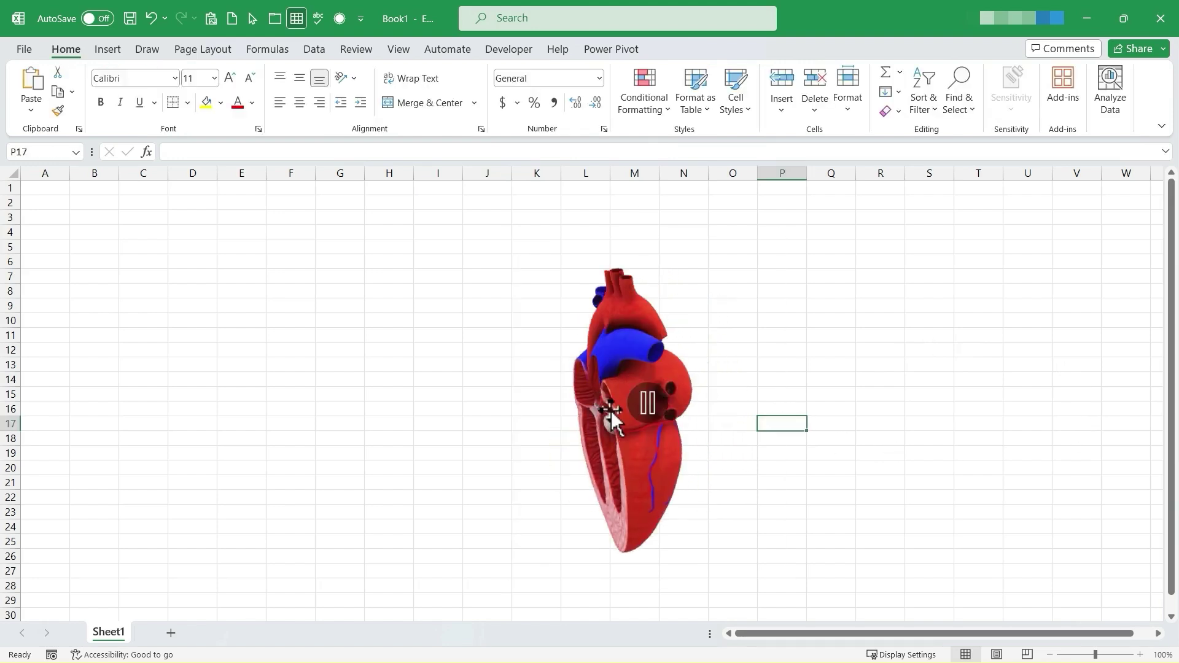
pyautogui.click(613, 405)
pyautogui.moveTo(653, 408); pyautogui.dragTo(817, 368)
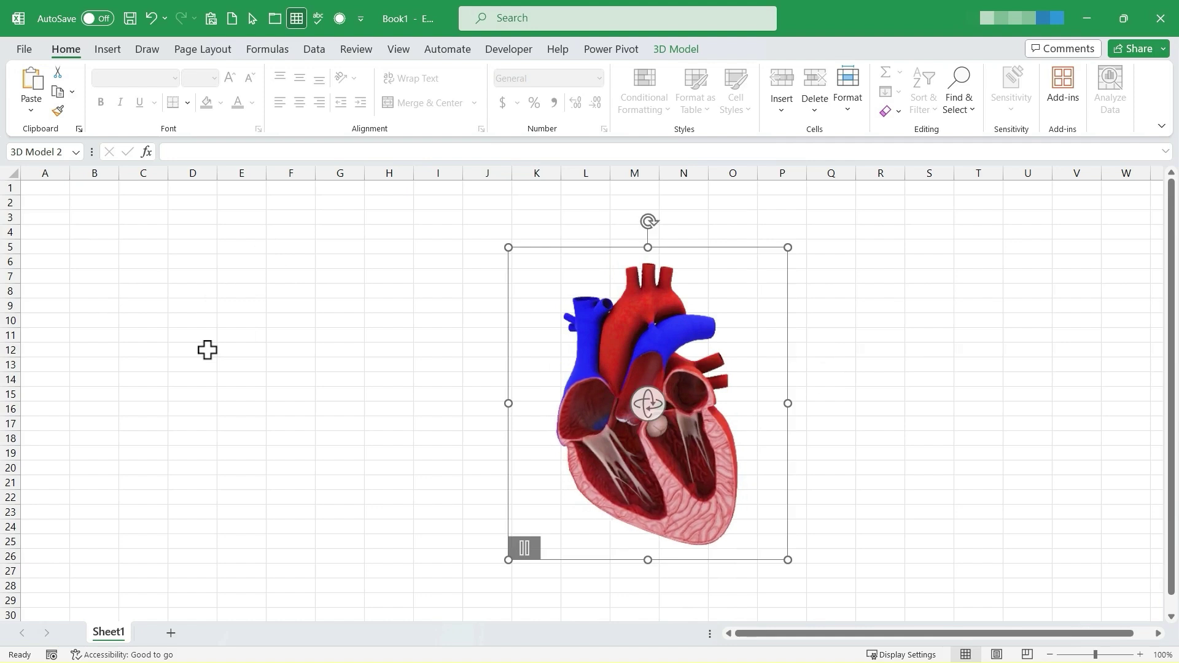
pyautogui.moveTo(639, 408); pyautogui.dragTo(593, 439)
pyautogui.press('Escape')
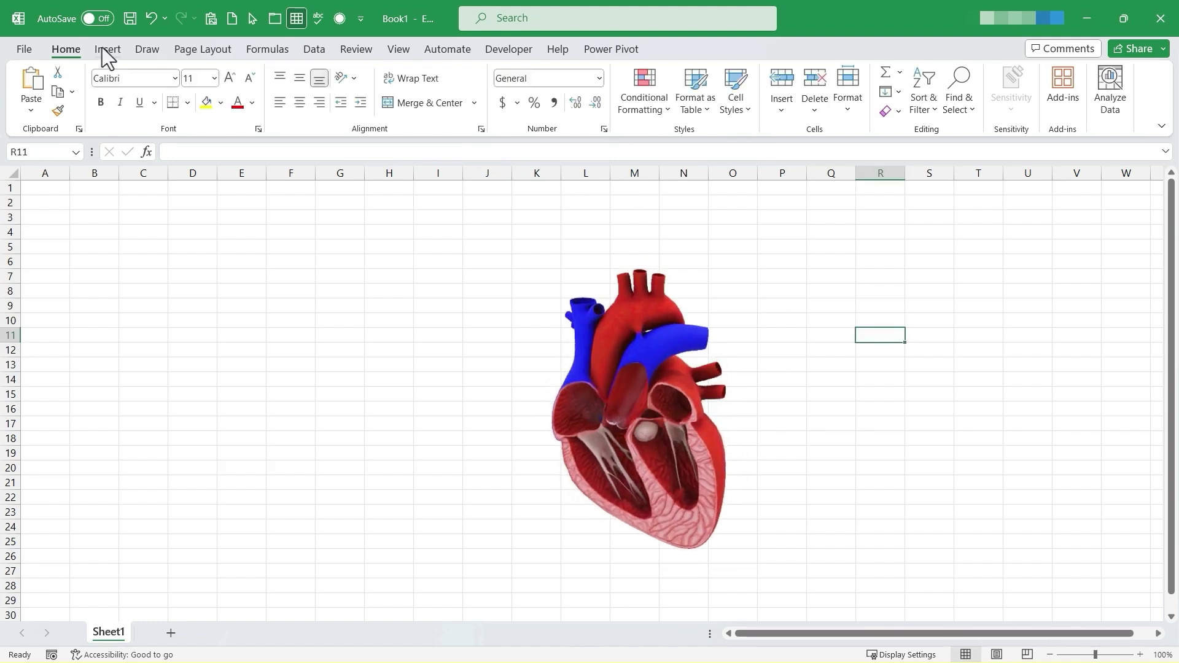
# Step: Insert five Animated for Education models, including the globe and T-rex, onto the sheet
pyautogui.click(105, 49)
pyautogui.click(249, 112)
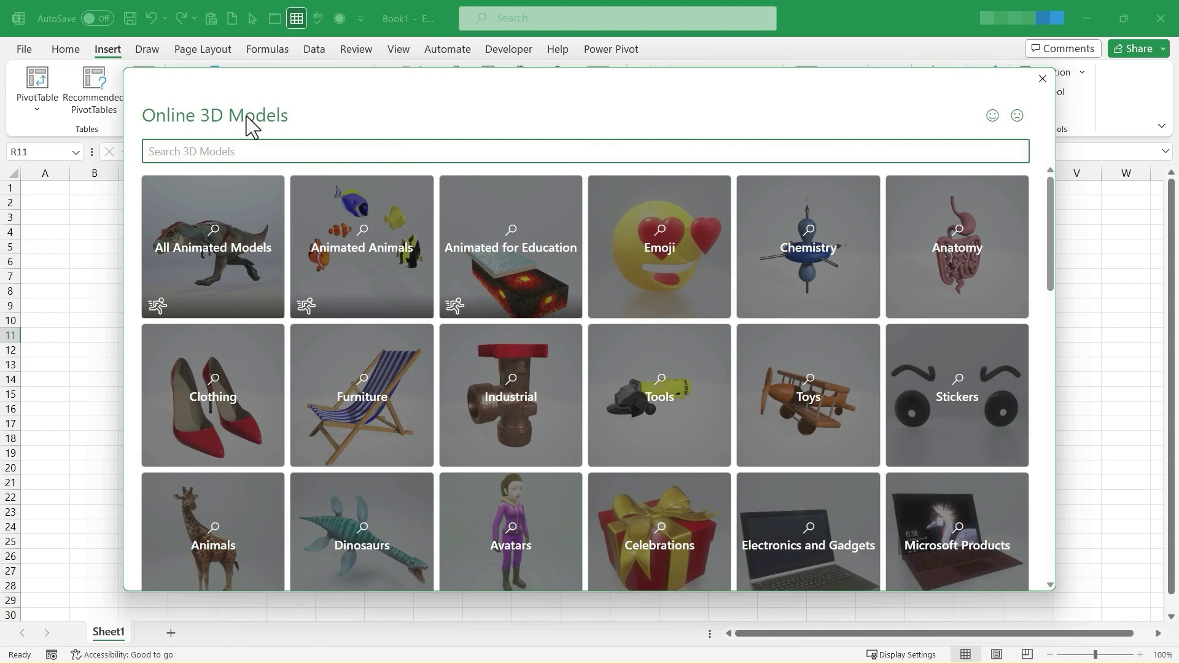
pyautogui.click(511, 259)
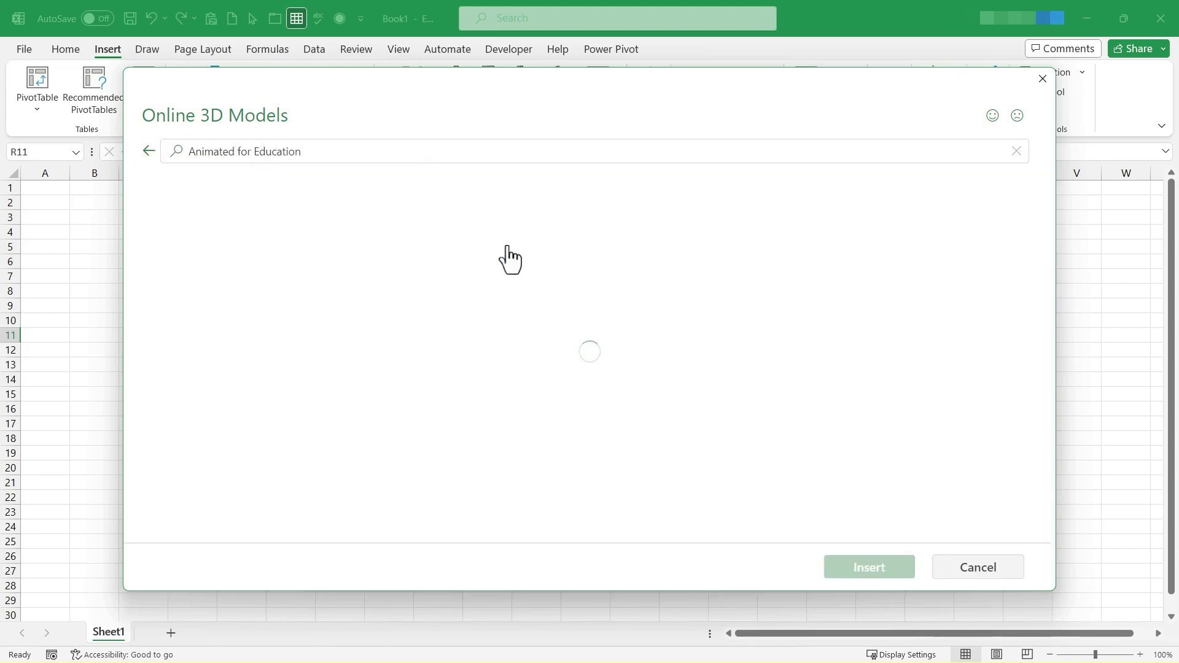
pyautogui.scroll(-1, 769, 407)
pyautogui.click(655, 381)
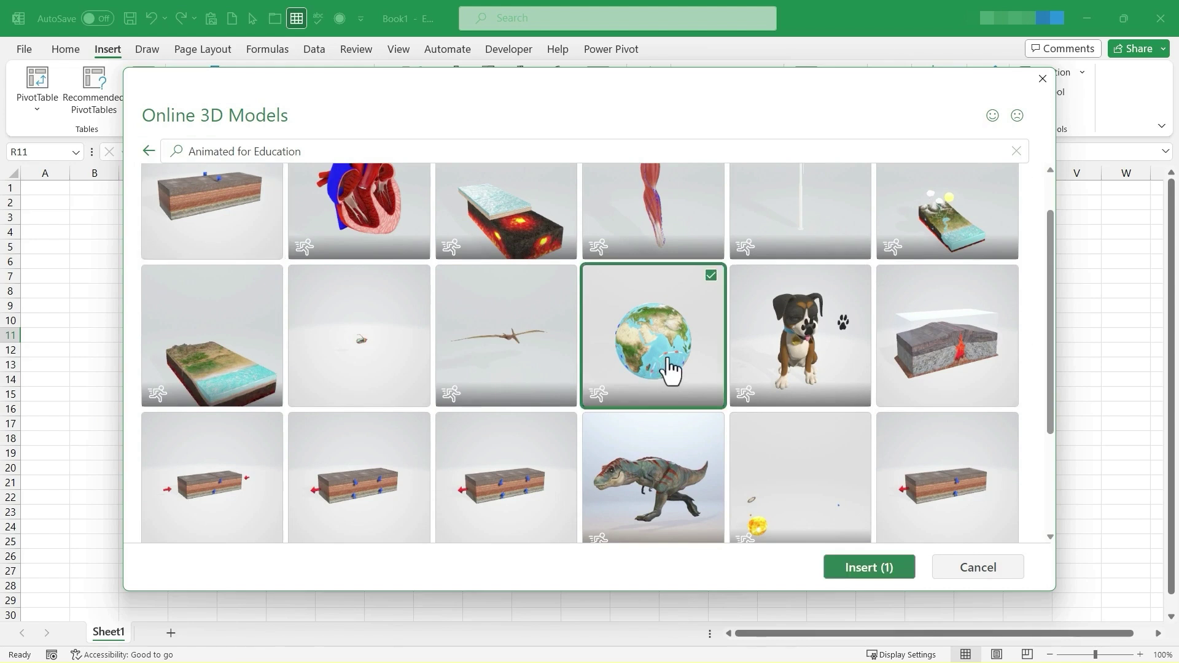
pyautogui.scroll(1, 637, 421)
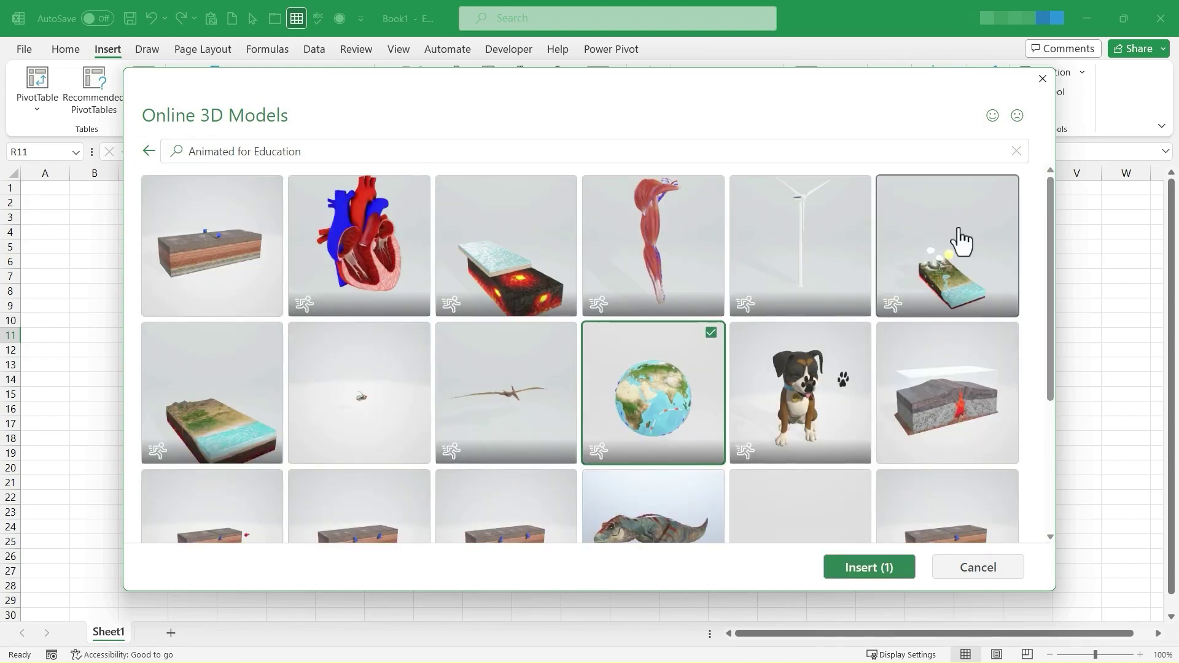
pyautogui.scroll(-4, 506, 453)
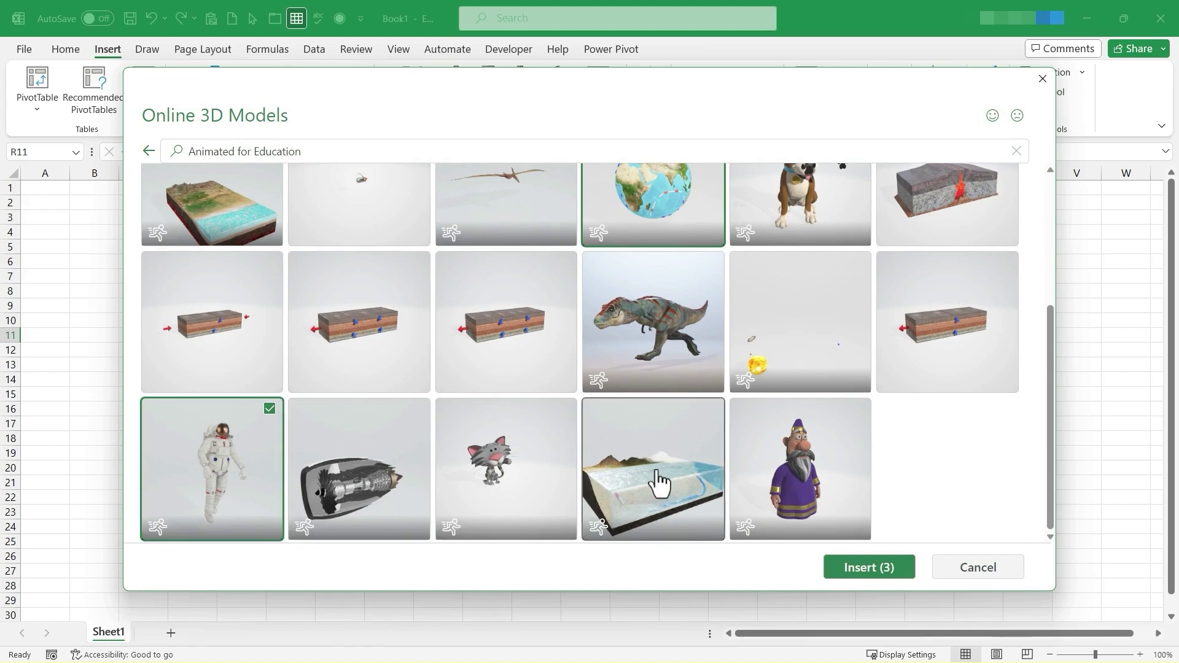
pyautogui.click(639, 315)
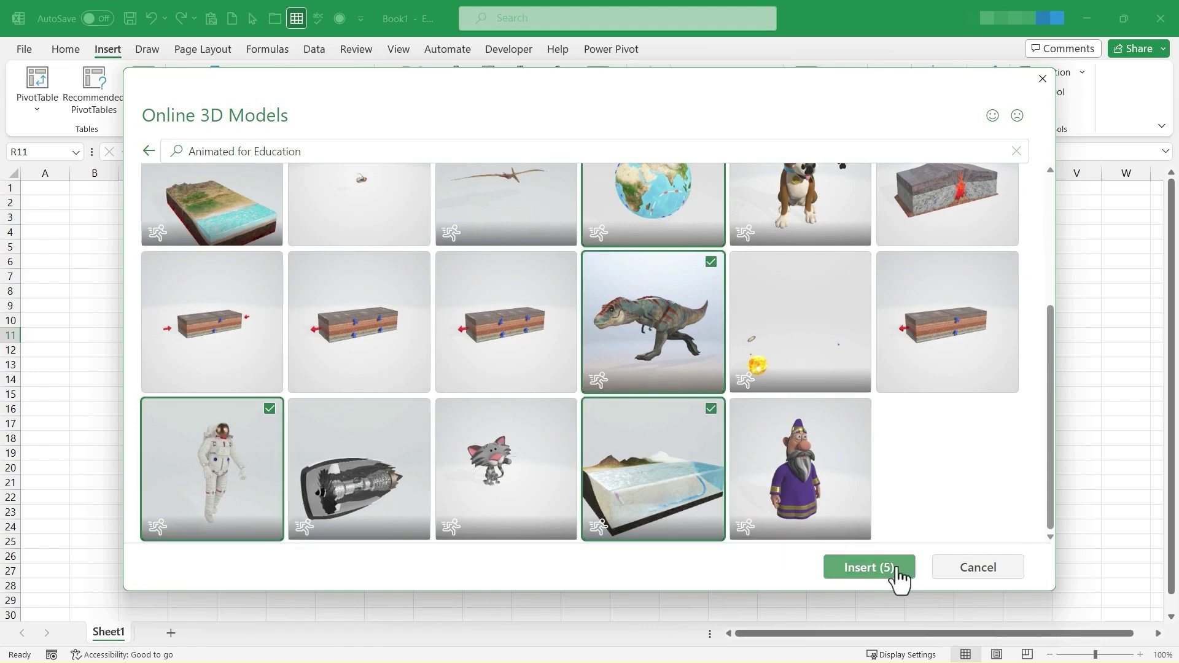
pyautogui.click(869, 568)
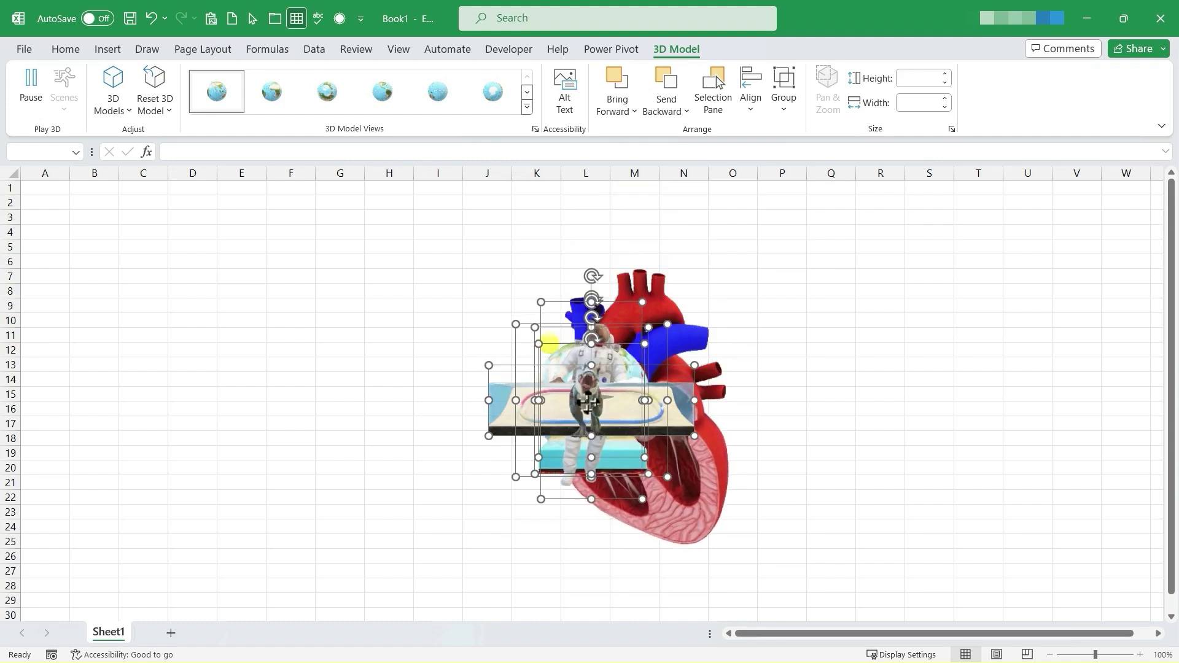
# Step: Spread the models out: T-rex right, race-track lower left, astronaut below the globe, water-cycle right
pyautogui.moveTo(588, 402); pyautogui.dragTo(355, 359)
pyautogui.click(455, 477)
pyautogui.moveTo(356, 367)
pyautogui.moveTo(344, 374); pyautogui.dragTo(767, 332)
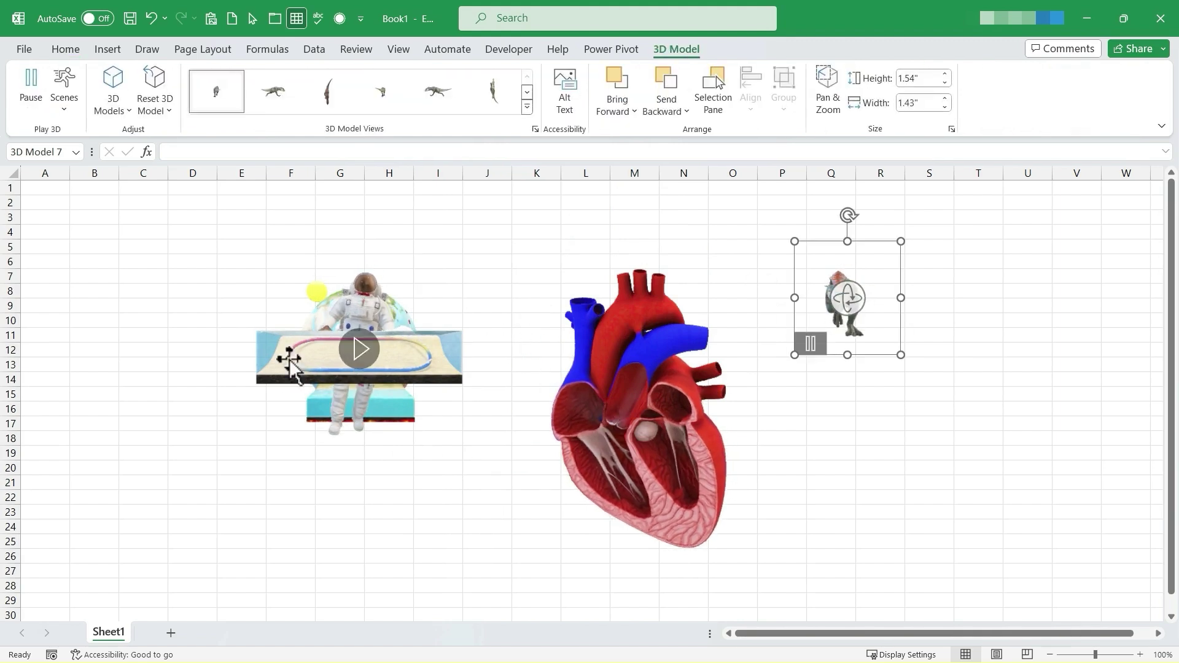
pyautogui.moveTo(290, 358); pyautogui.dragTo(129, 482)
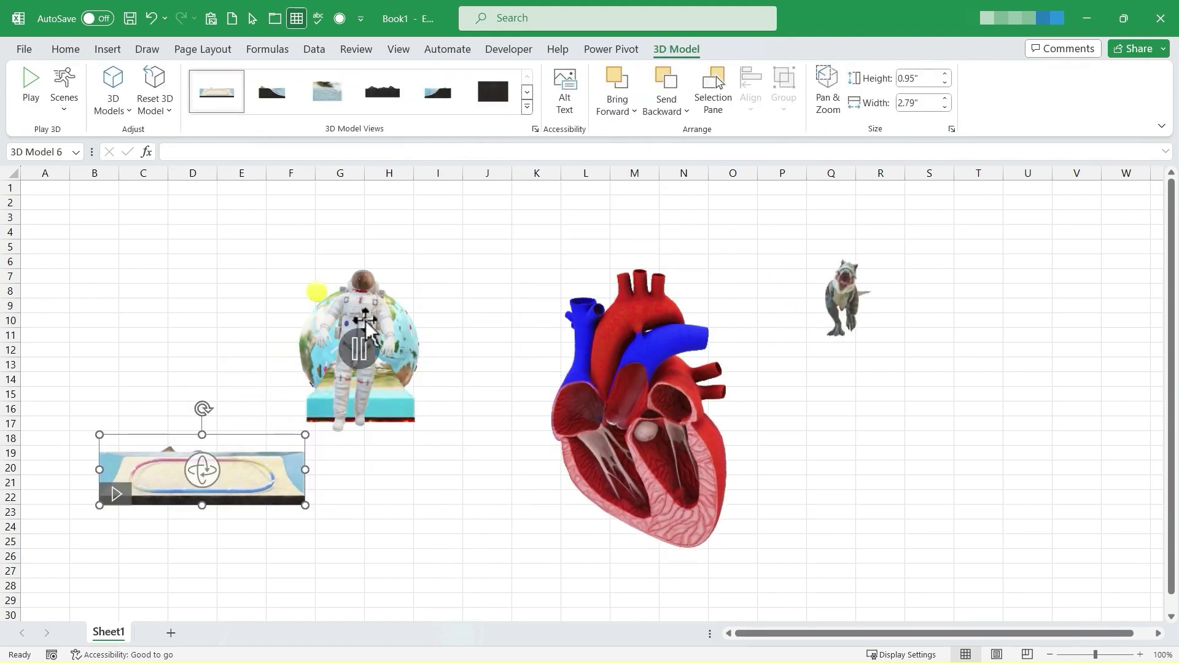
pyautogui.moveTo(353, 369); pyautogui.dragTo(466, 542)
pyautogui.moveTo(393, 400); pyautogui.dragTo(937, 473)
# Step: Enlarge the water-cycle landscape to 5.31 by 6.64 inches and turn it to an angled view
pyautogui.moveTo(986, 356); pyautogui.dragTo(1125, 266)
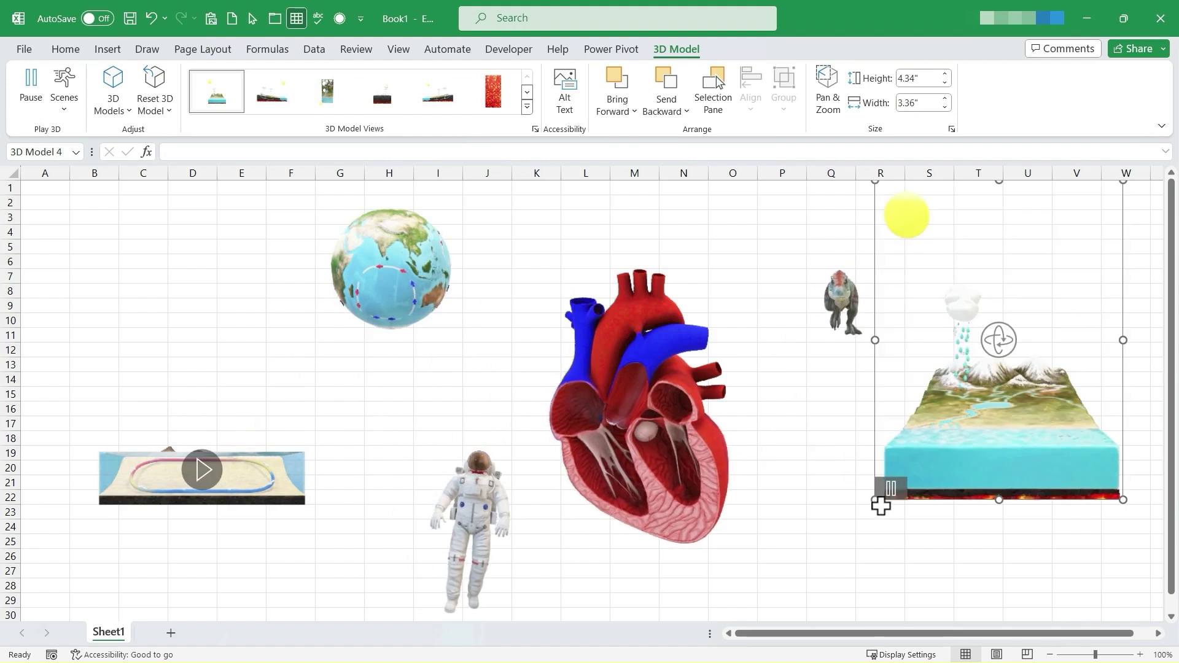
pyautogui.moveTo(877, 505); pyautogui.dragTo(818, 554)
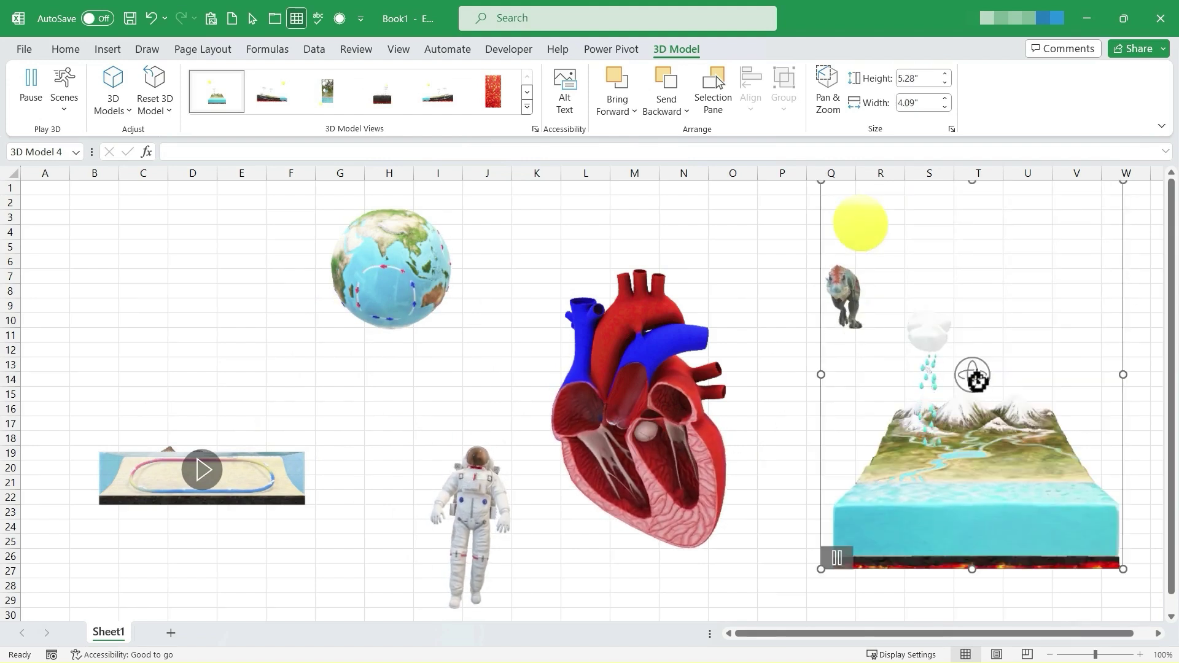
pyautogui.moveTo(973, 375); pyautogui.dragTo(1126, 382)
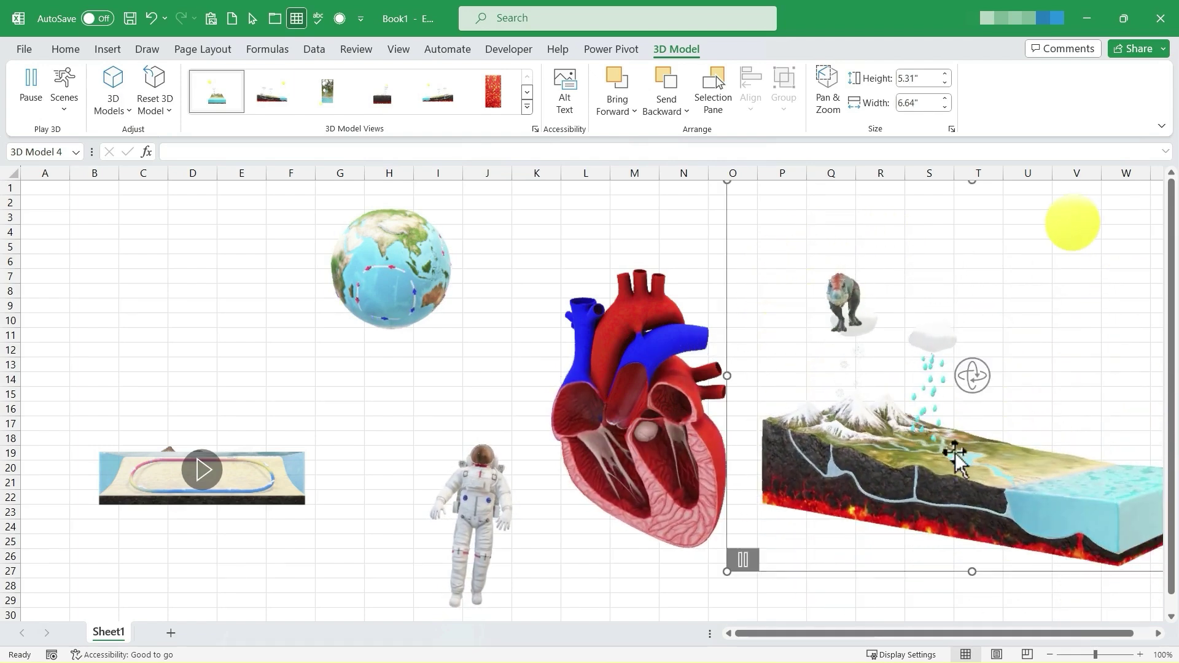
# Step: Enlarge the globe and spin it to show another side
pyautogui.click(339, 308)
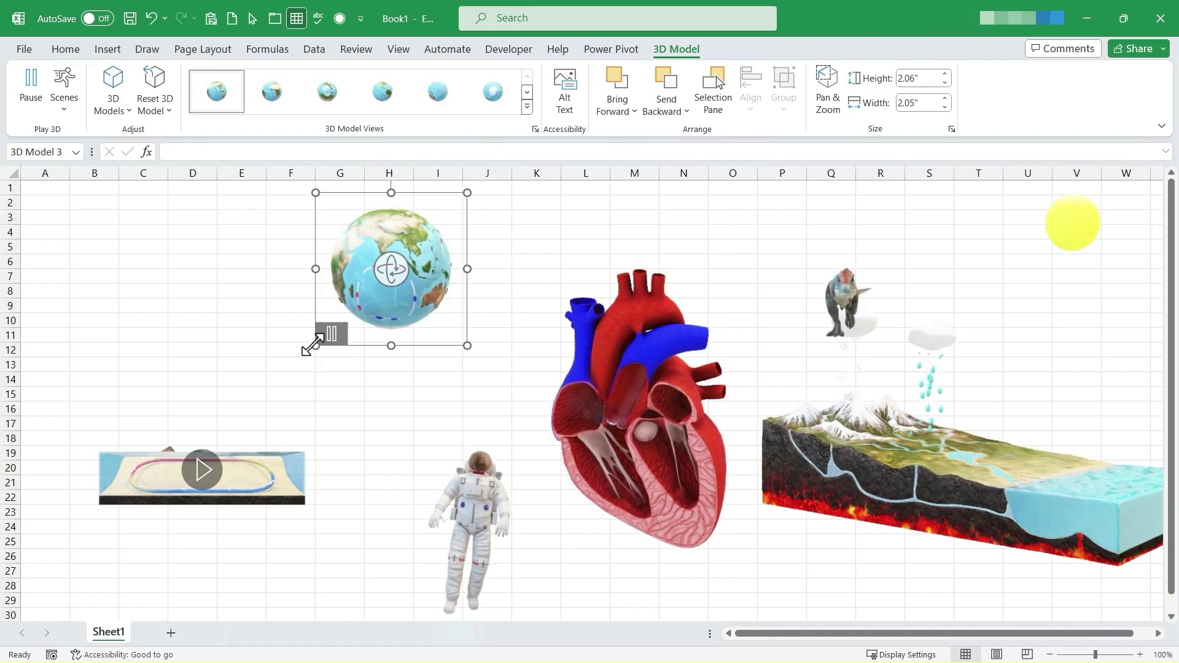
pyautogui.moveTo(314, 345); pyautogui.dragTo(114, 423)
pyautogui.moveTo(291, 371); pyautogui.dragTo(467, 393)
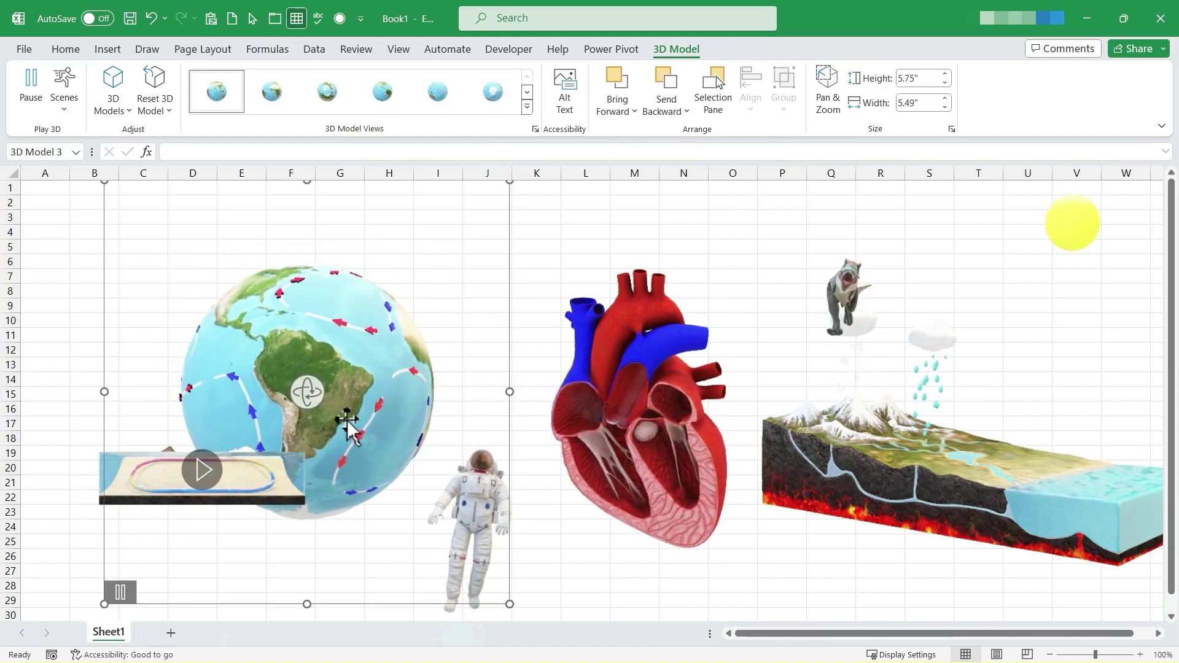
# Step: Enlarge and tilt the race-track ocean-current model, then play its animation
pyautogui.click(103, 442)
pyautogui.moveTo(95, 431); pyautogui.dragTo(22, 289)
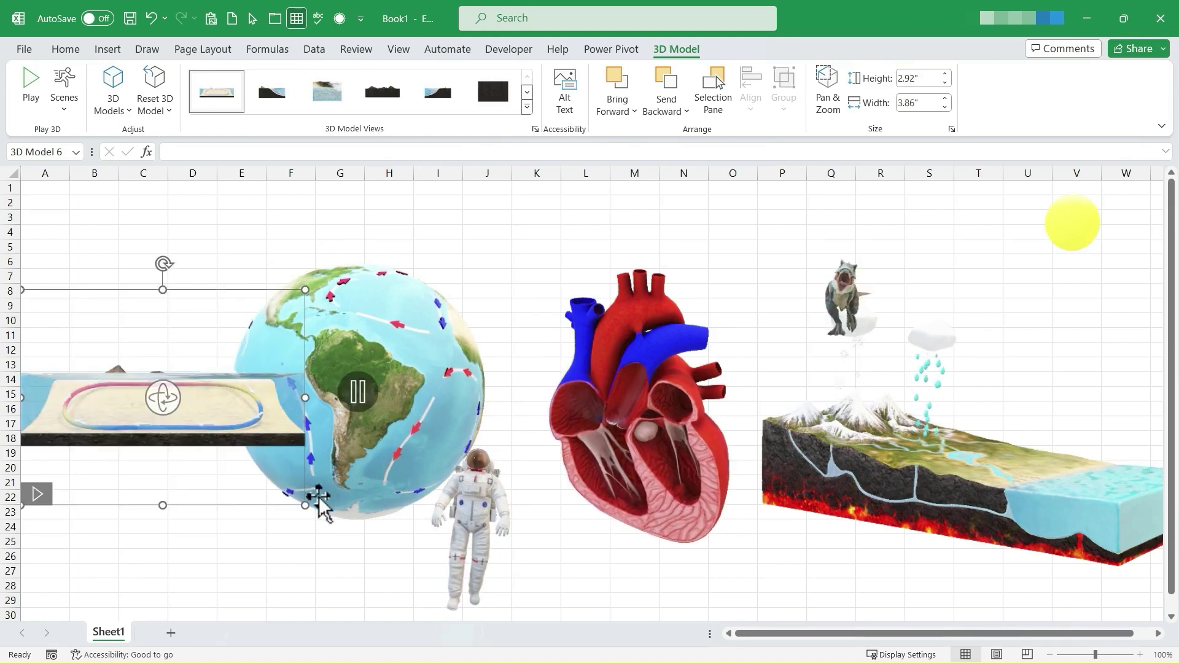
pyautogui.moveTo(301, 501); pyautogui.dragTo(52, 571)
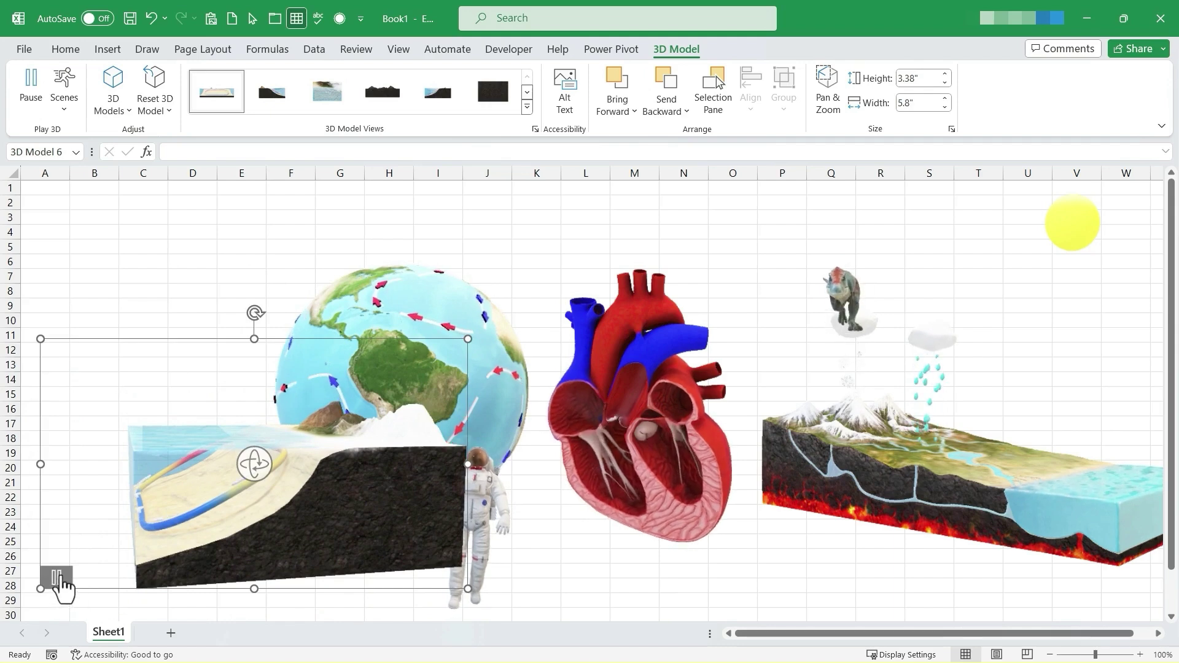
pyautogui.moveTo(253, 464); pyautogui.dragTo(502, 457)
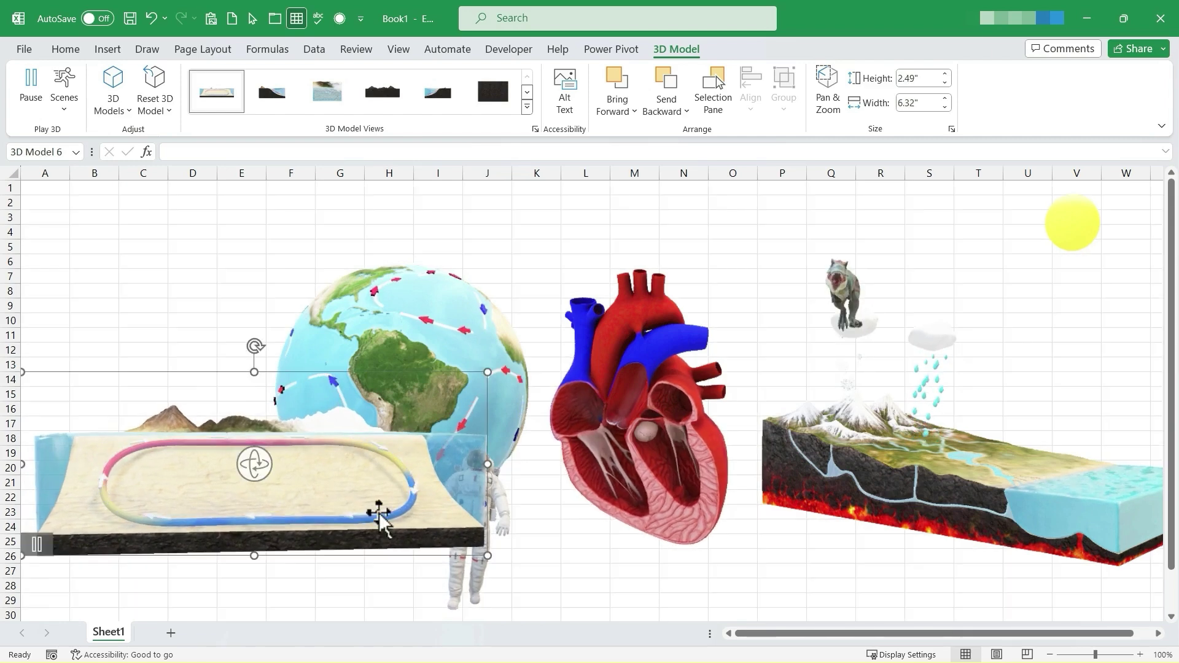
pyautogui.moveTo(40, 548)
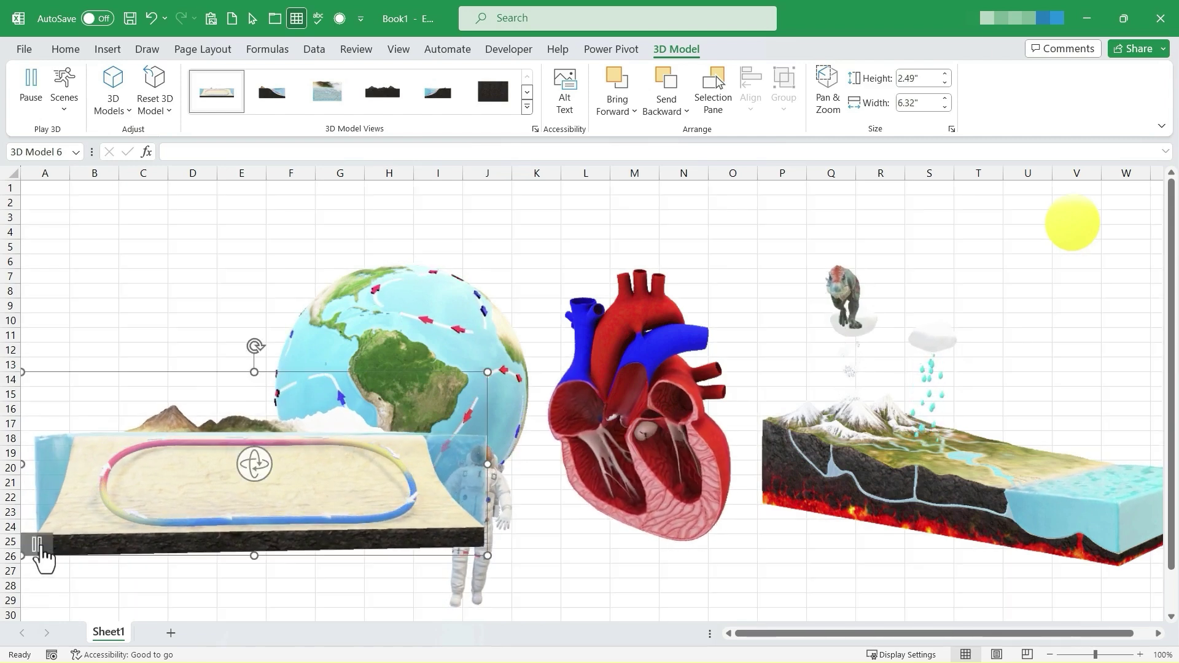
pyautogui.click(37, 546)
# Step: Enlarge the astronaut left of the heart, and enlarge and rotate the T-rex over the landscape
pyautogui.moveTo(495, 530); pyautogui.dragTo(761, 481)
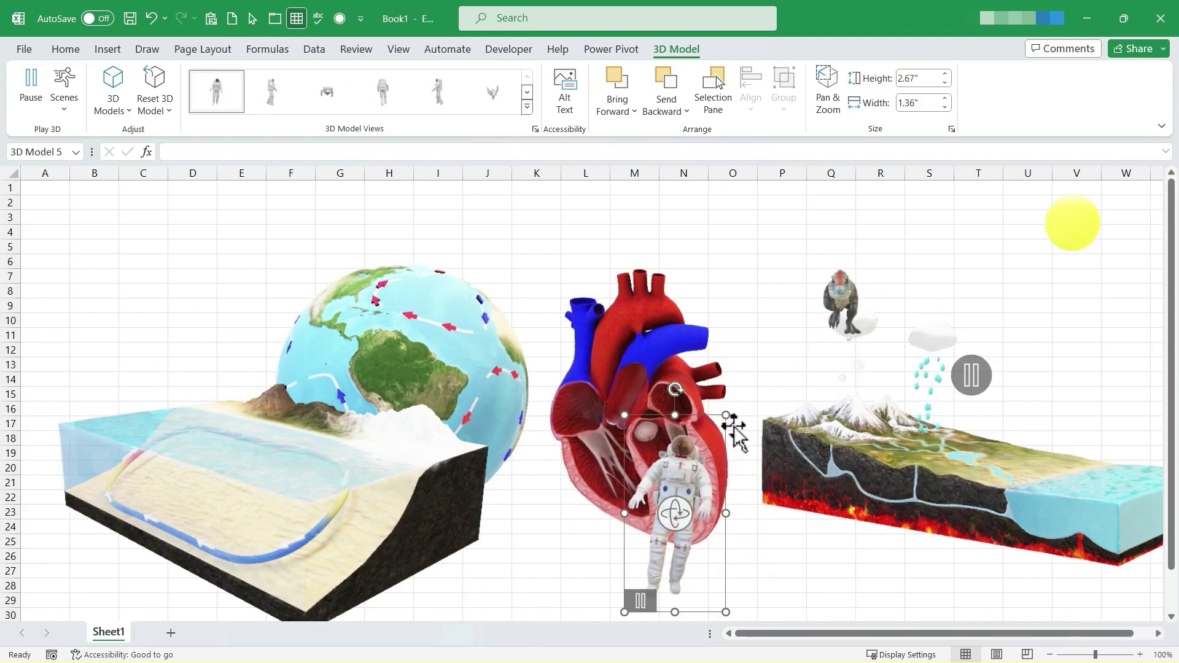
pyautogui.moveTo(784, 384); pyautogui.dragTo(807, 377)
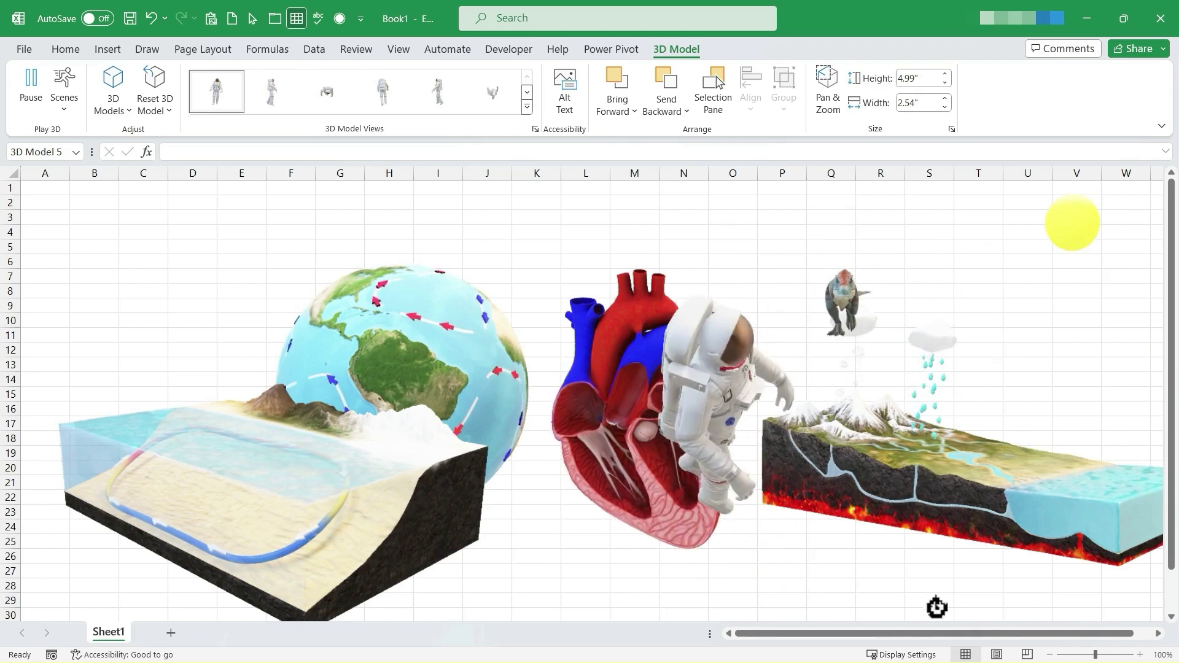
pyautogui.click(868, 273)
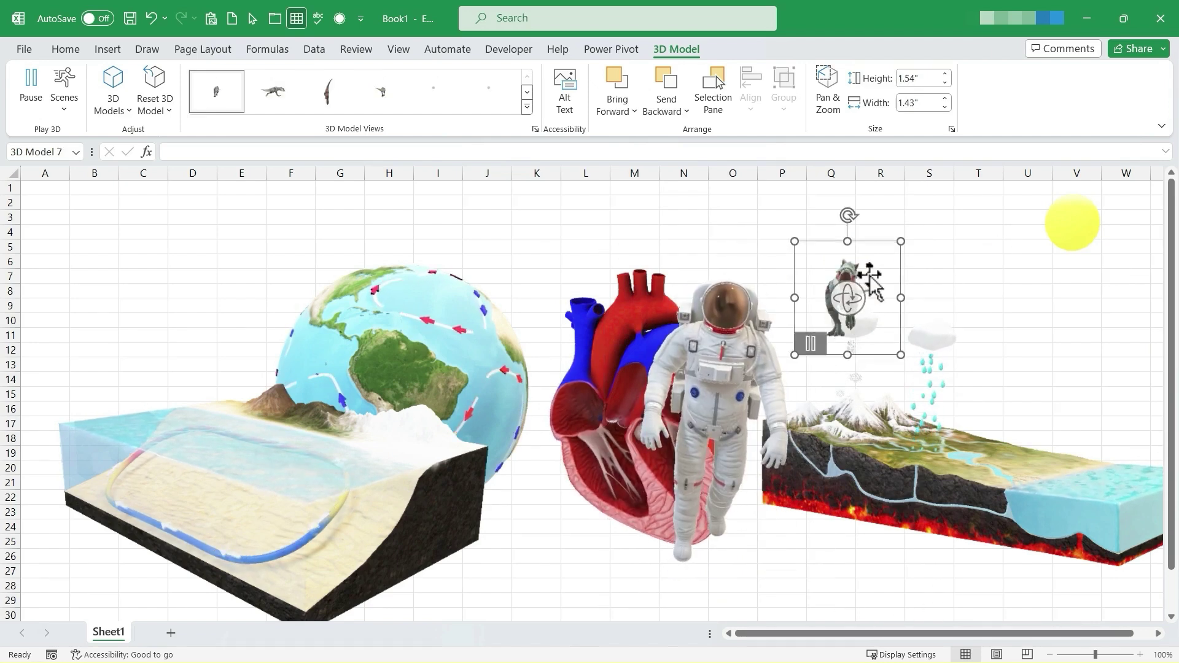
pyautogui.moveTo(794, 358); pyautogui.dragTo(516, 532)
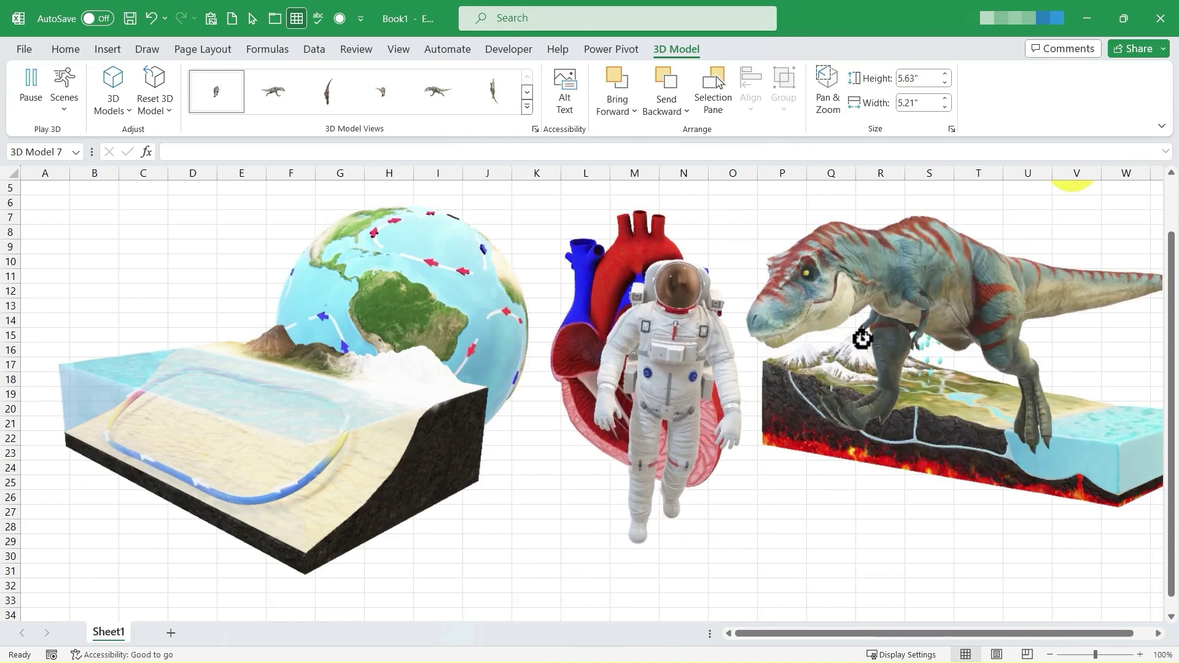
pyautogui.moveTo(879, 325); pyautogui.dragTo(995, 351)
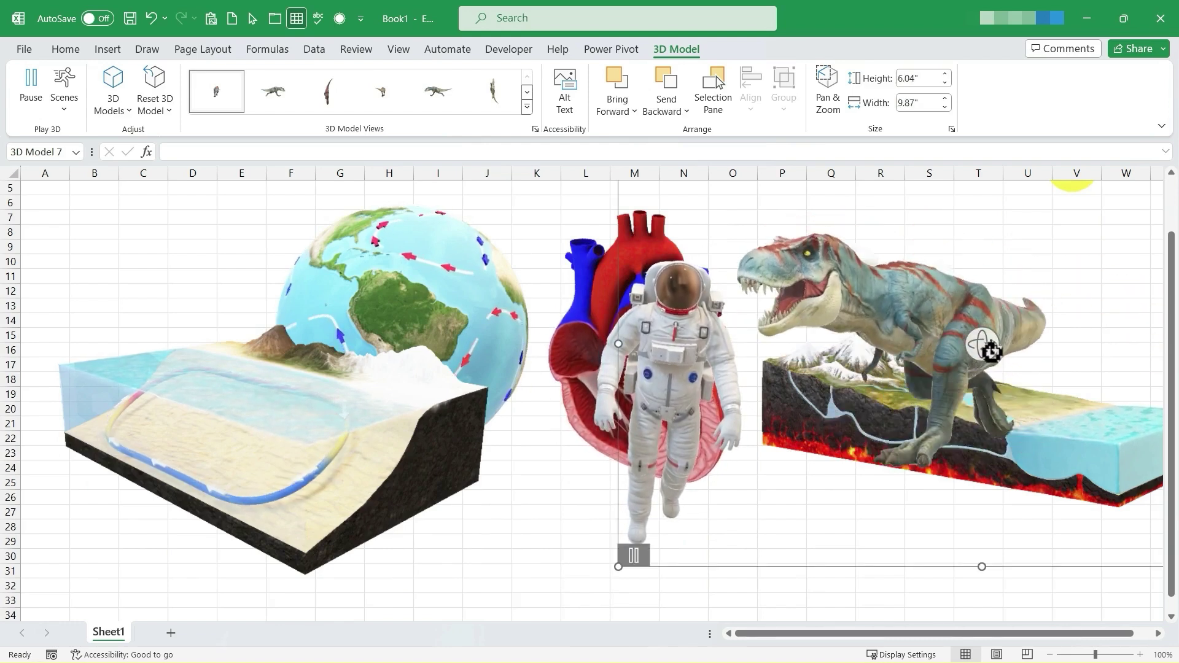
pyautogui.moveTo(661, 347); pyautogui.dragTo(529, 403)
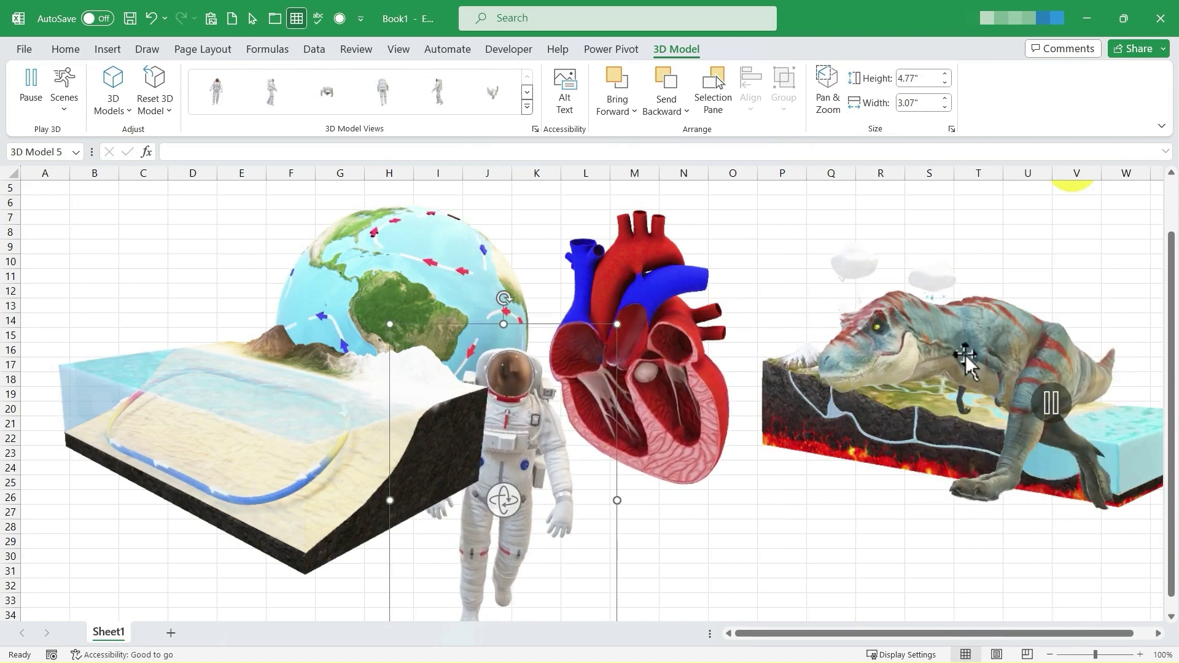
# Step: Pause and resume the heart's animation and check its available scenes
pyautogui.click(654, 285)
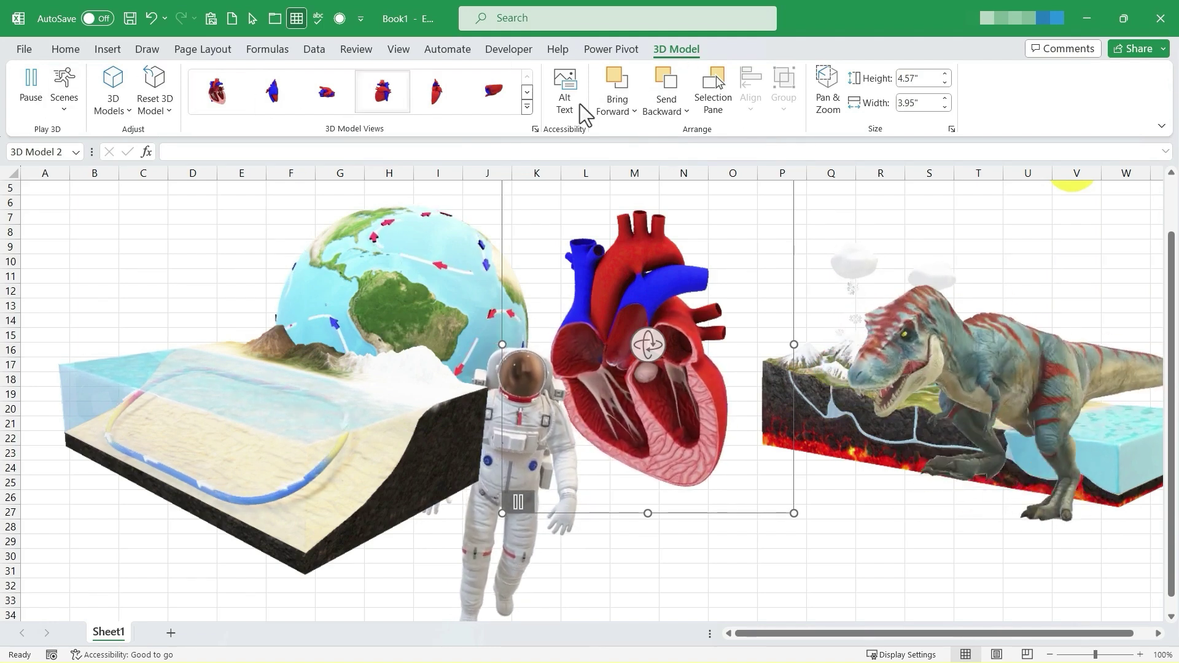
pyautogui.click(27, 83)
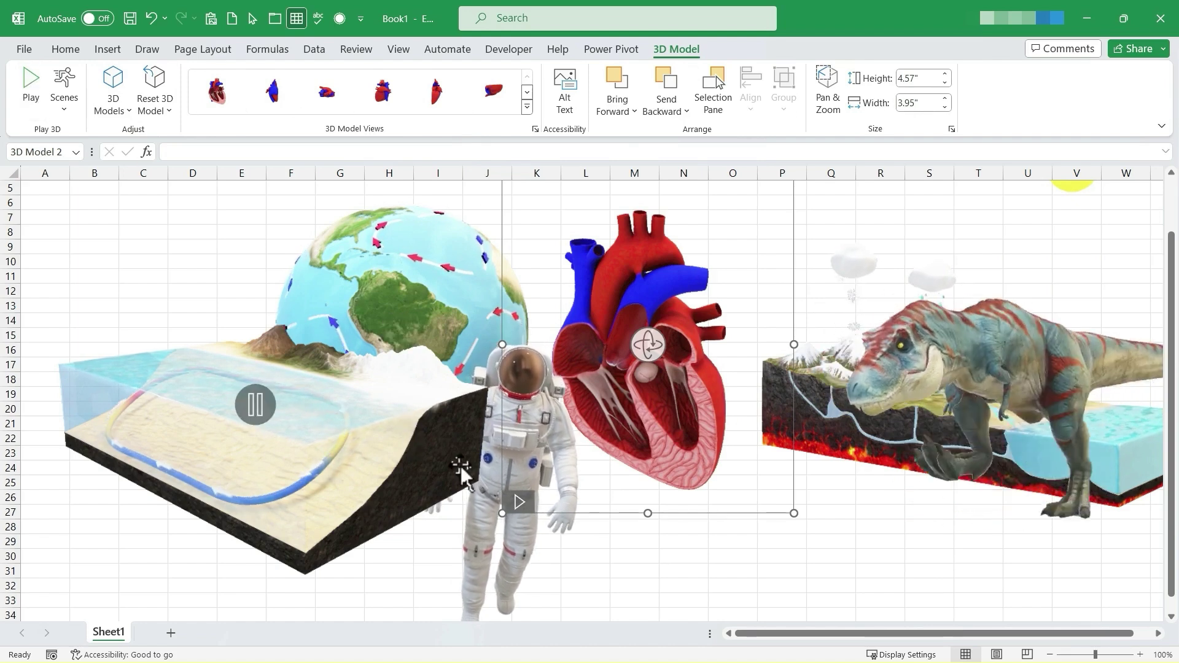
pyautogui.click(29, 86)
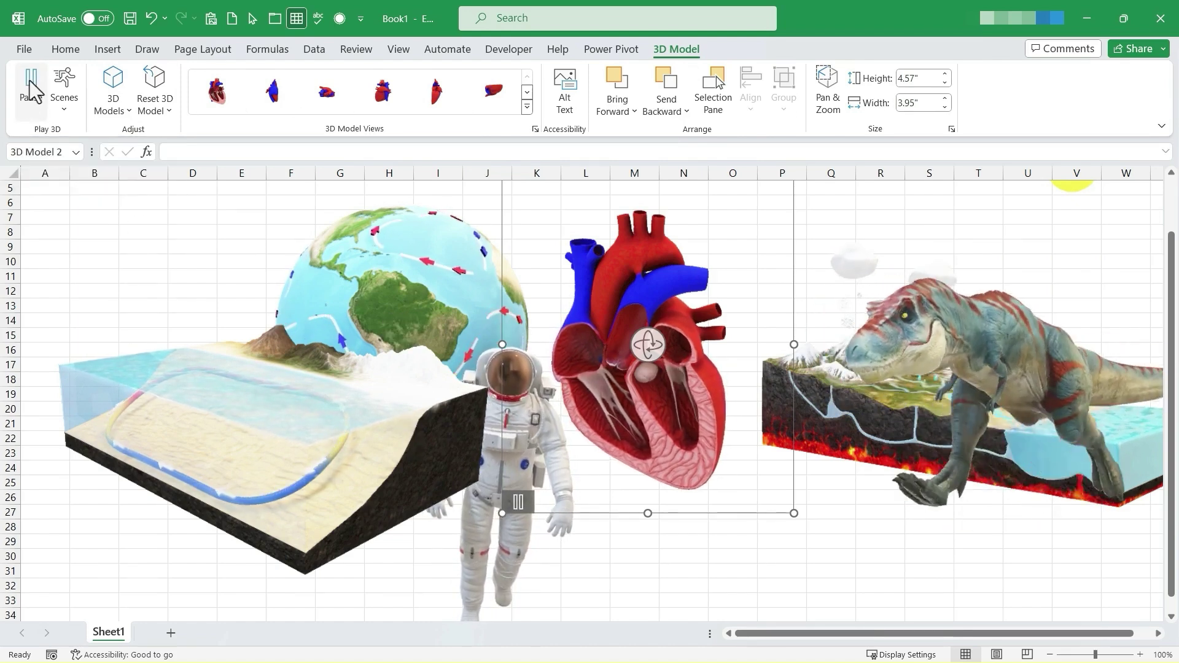
pyautogui.click(64, 98)
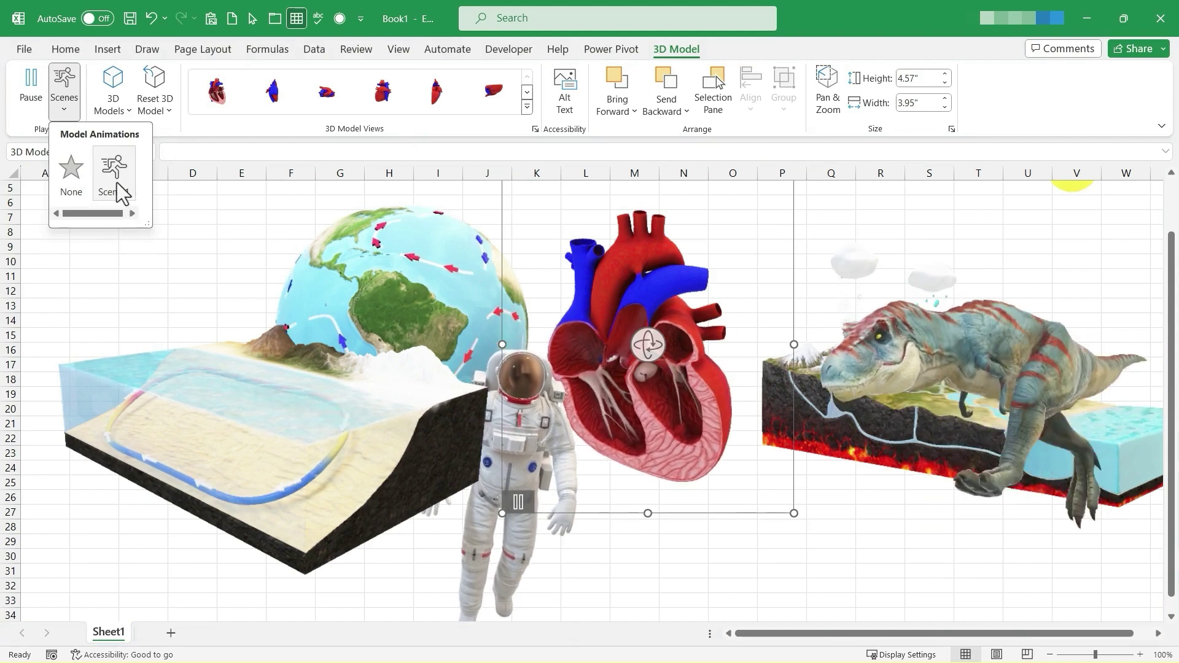
pyautogui.click(64, 96)
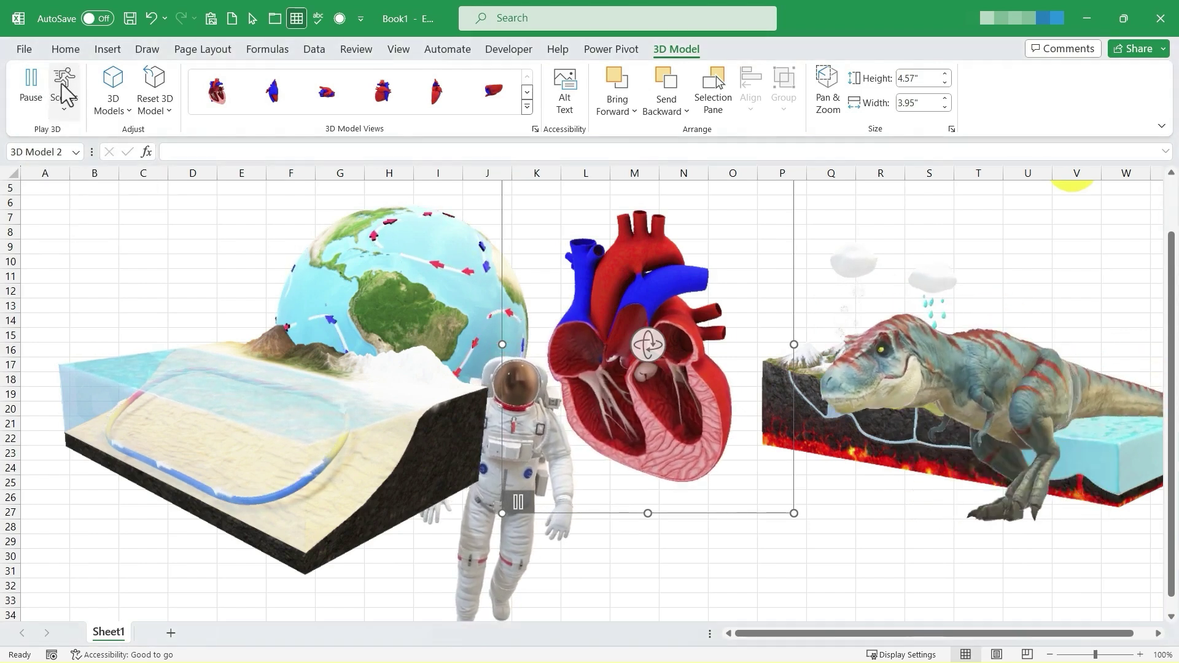
# Step: Switch the T-rex's animation to Scene 2, then back to Scene 1
pyautogui.click(942, 382)
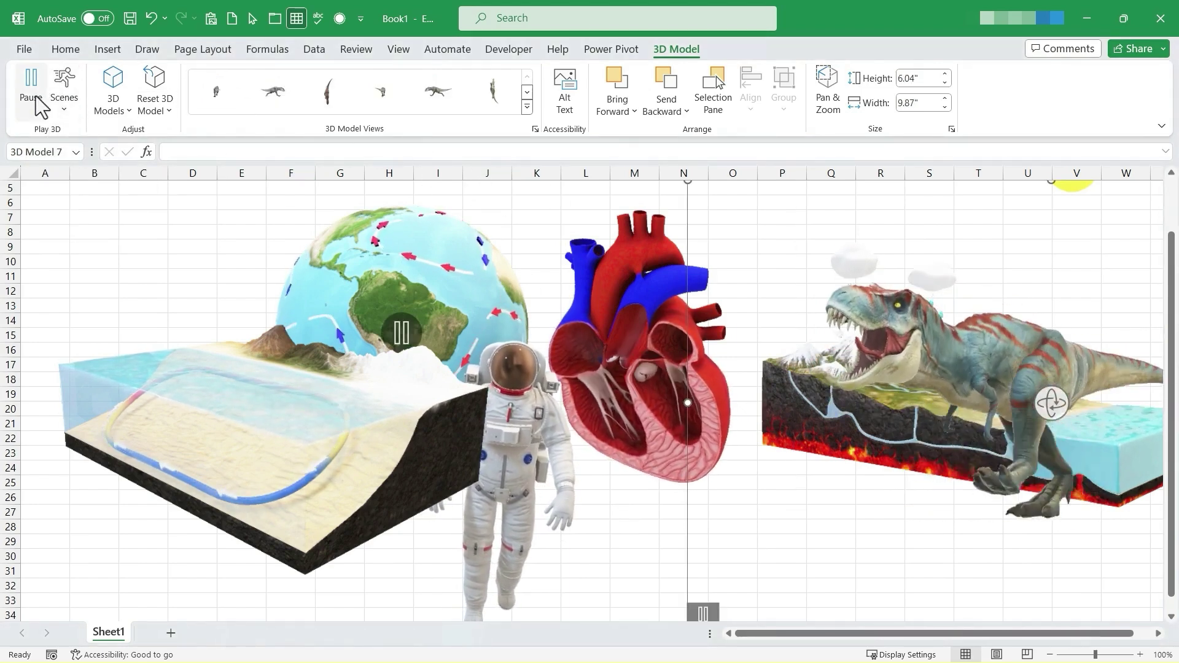
pyautogui.click(69, 106)
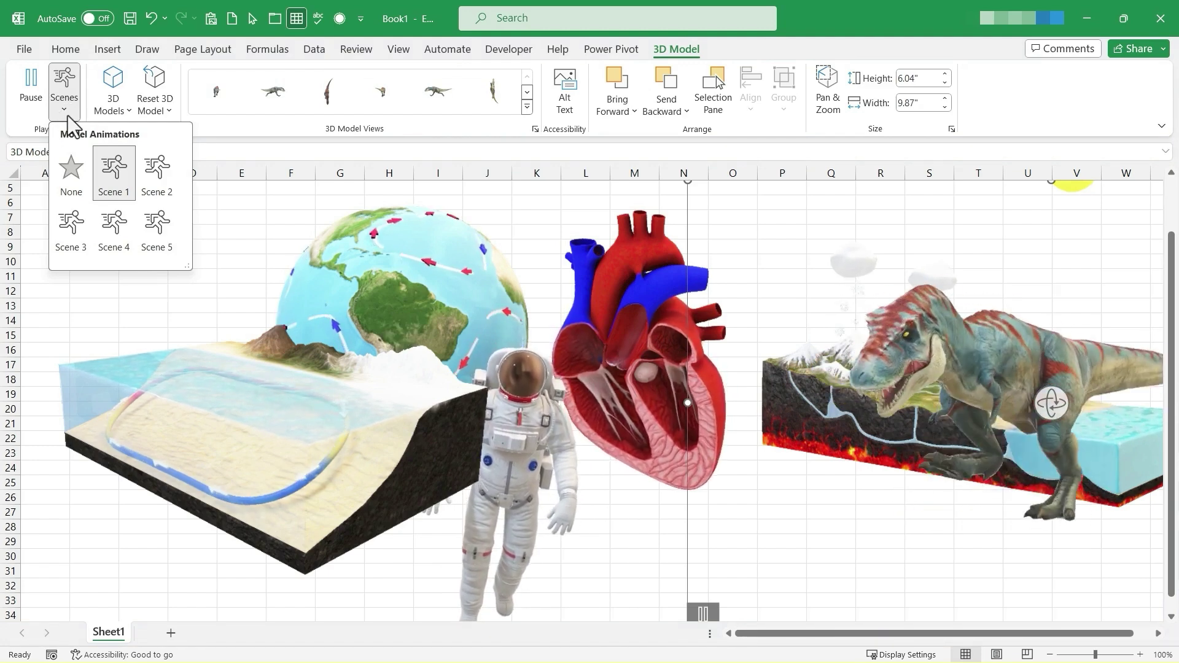
pyautogui.click(151, 181)
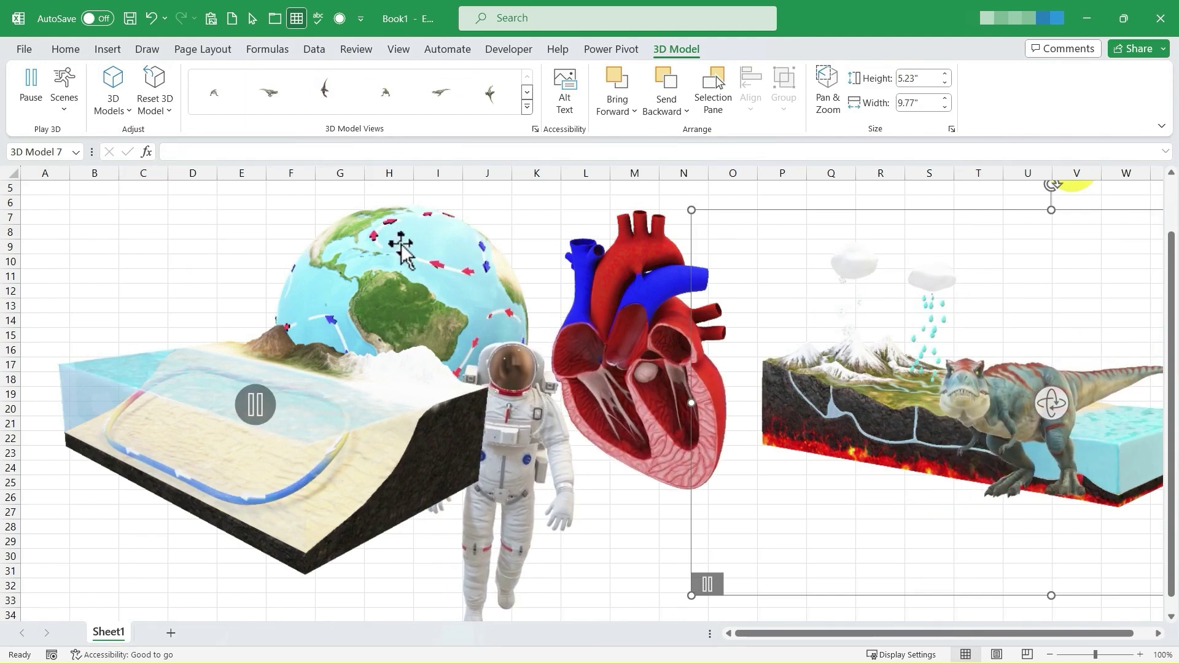
pyautogui.click(65, 101)
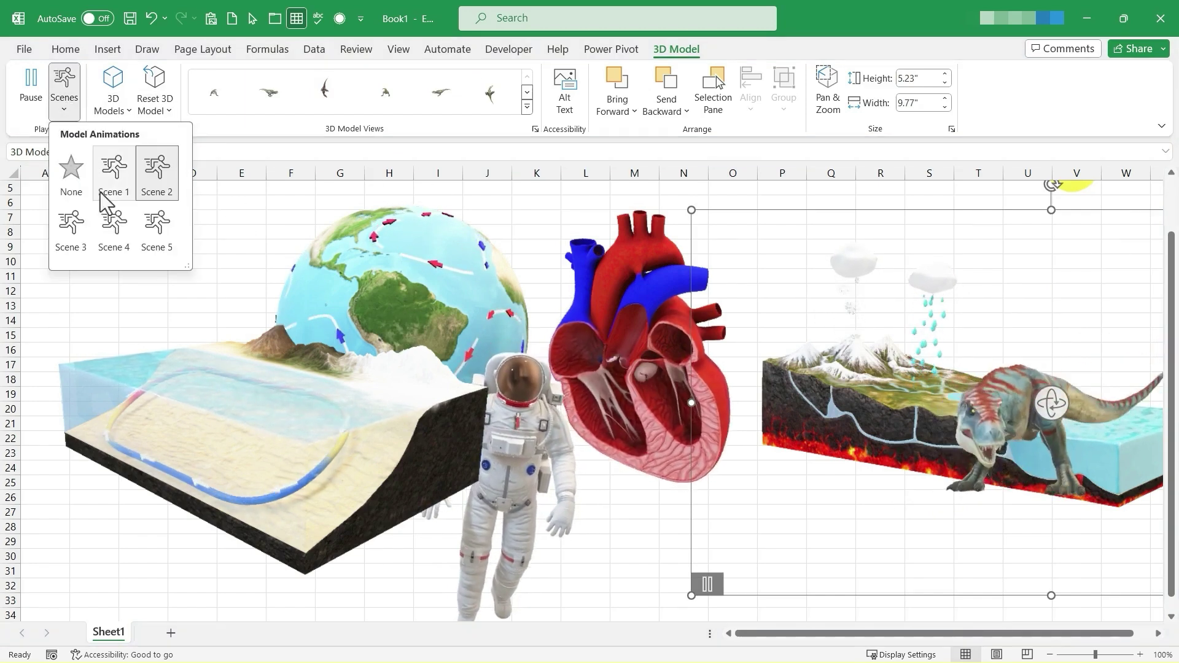
pyautogui.click(72, 222)
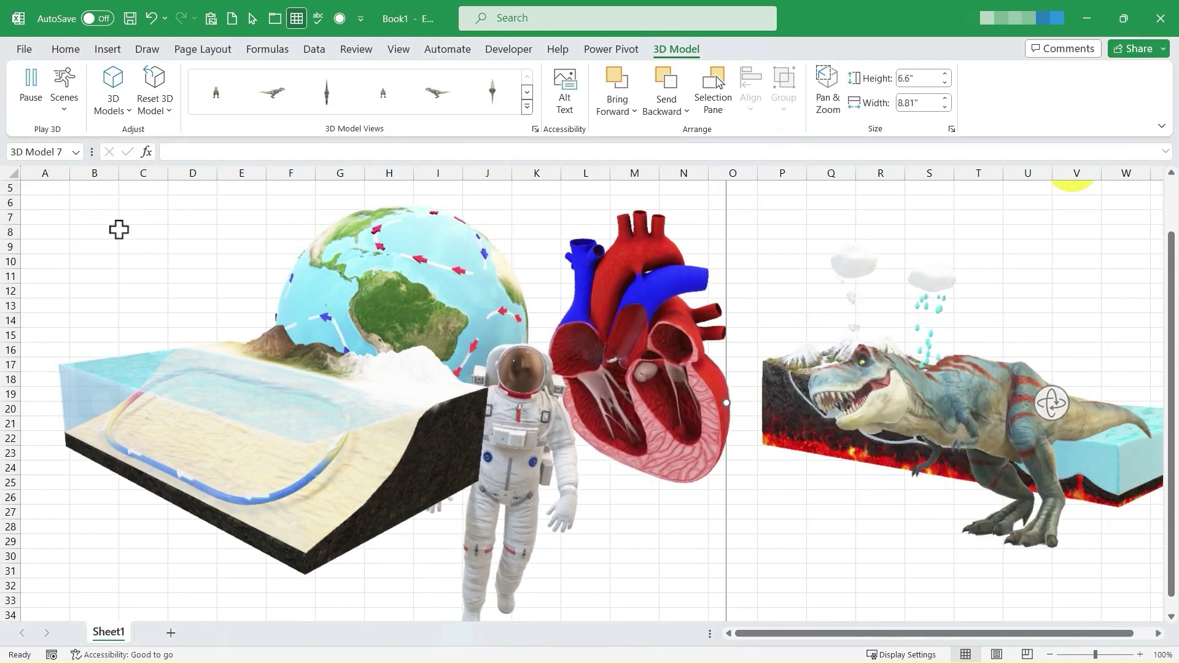
pyautogui.click(116, 111)
pyautogui.click(126, 233)
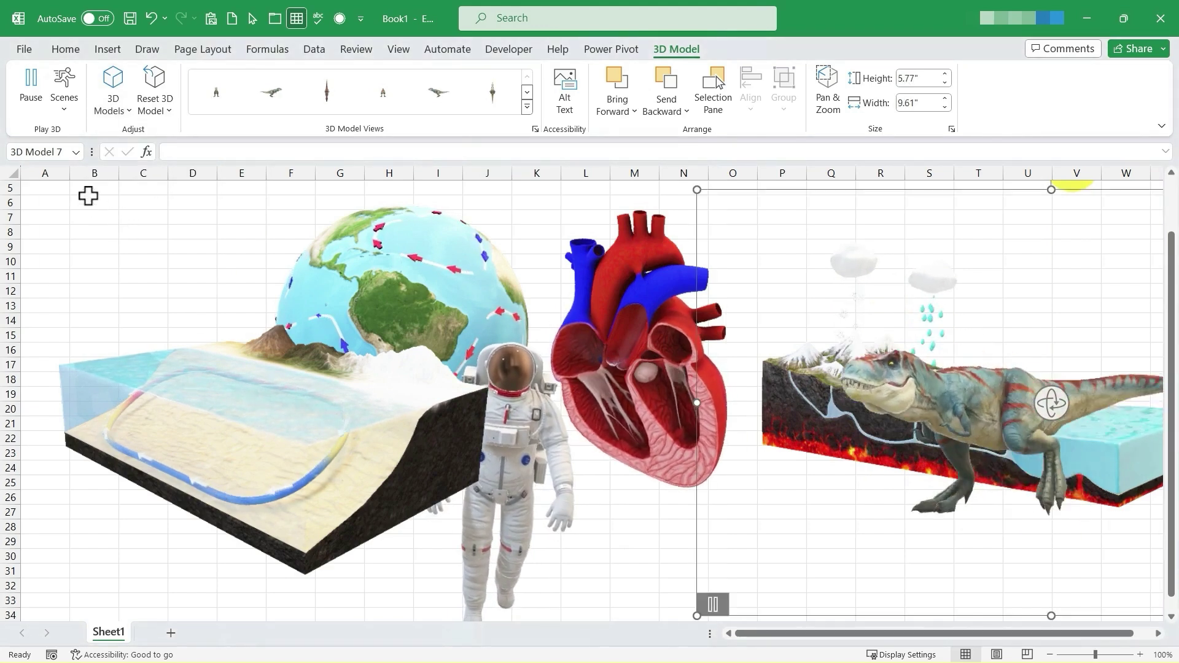
pyautogui.click(64, 92)
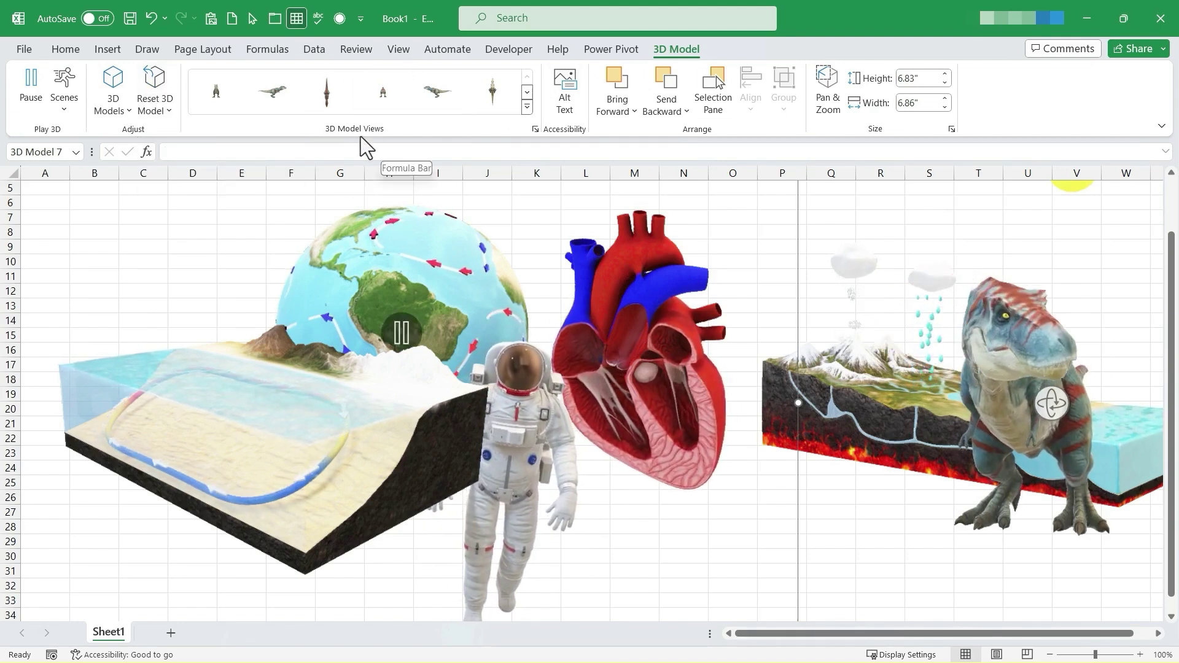
# Step: Move the T-rex left and cycle it through front, side and top preset views, ending side-on
pyautogui.click(219, 97)
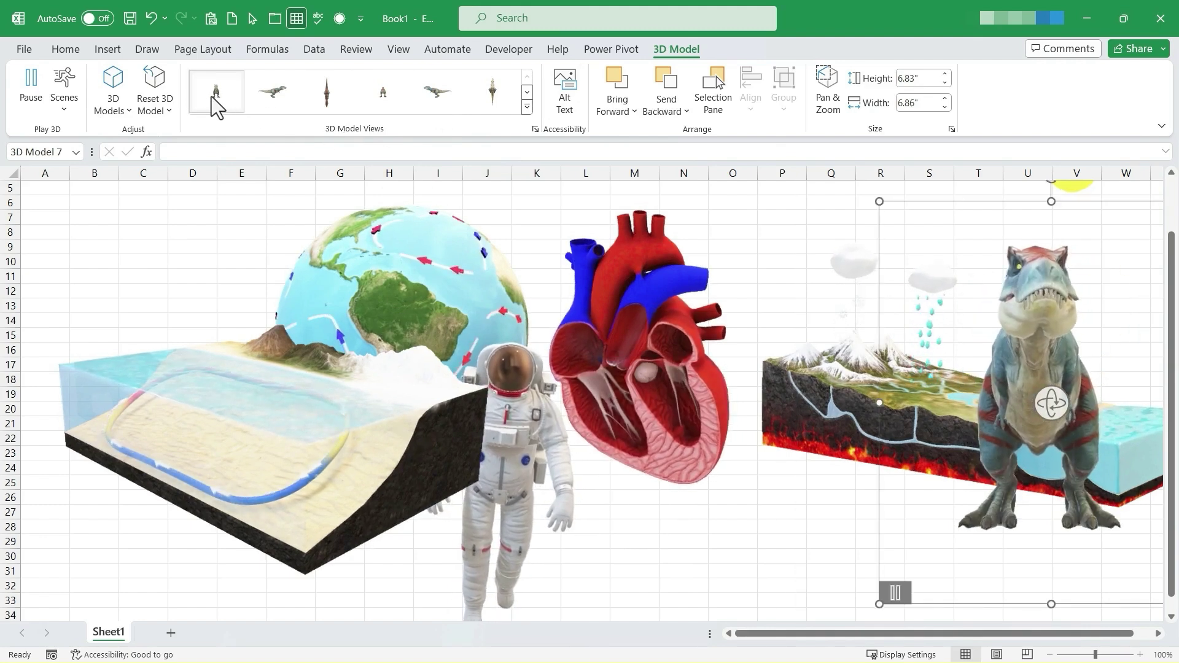
pyautogui.click(274, 109)
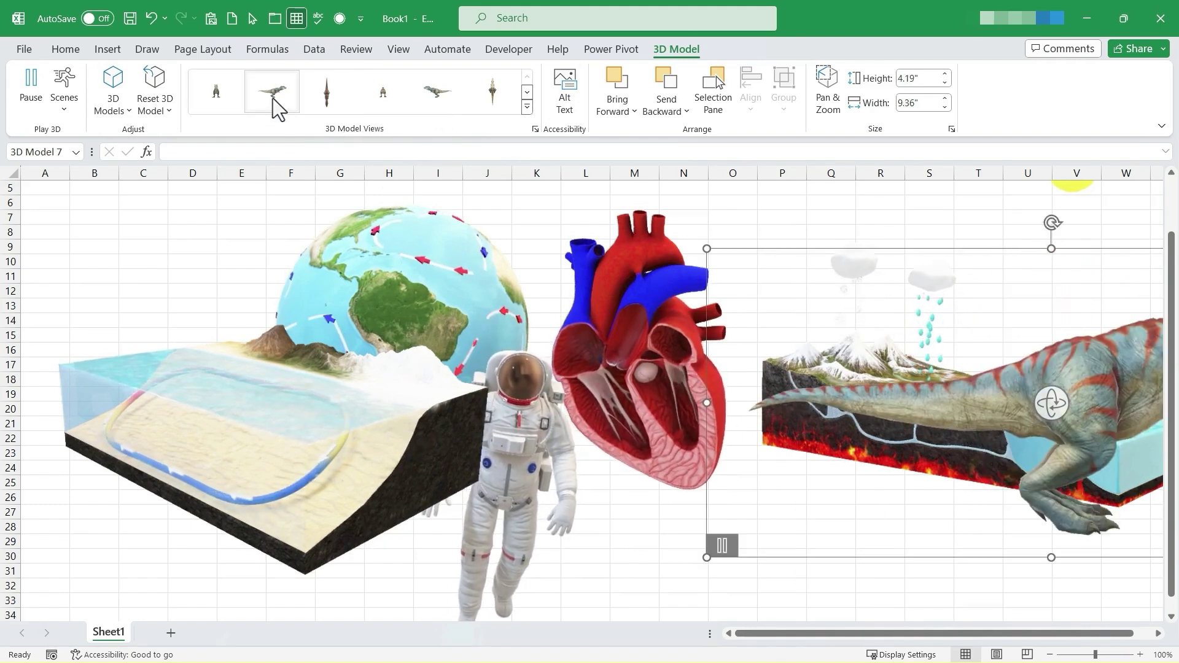
pyautogui.hscroll(1, 884, 575)
pyautogui.moveTo(1044, 393); pyautogui.dragTo(792, 421)
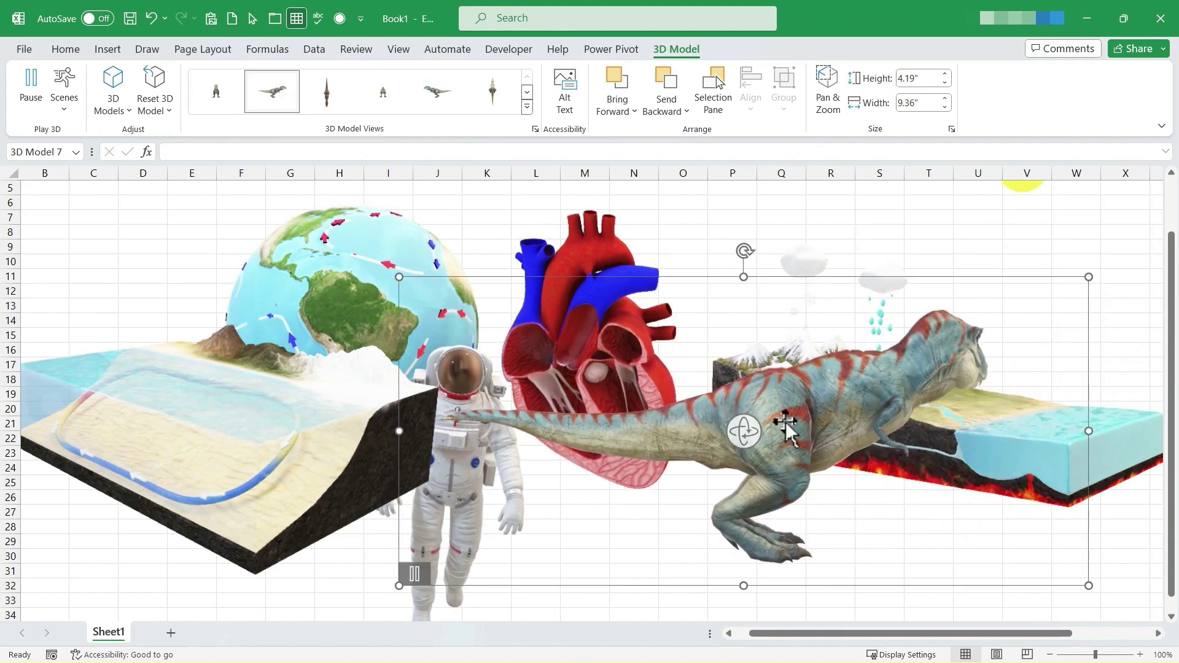
pyautogui.click(326, 97)
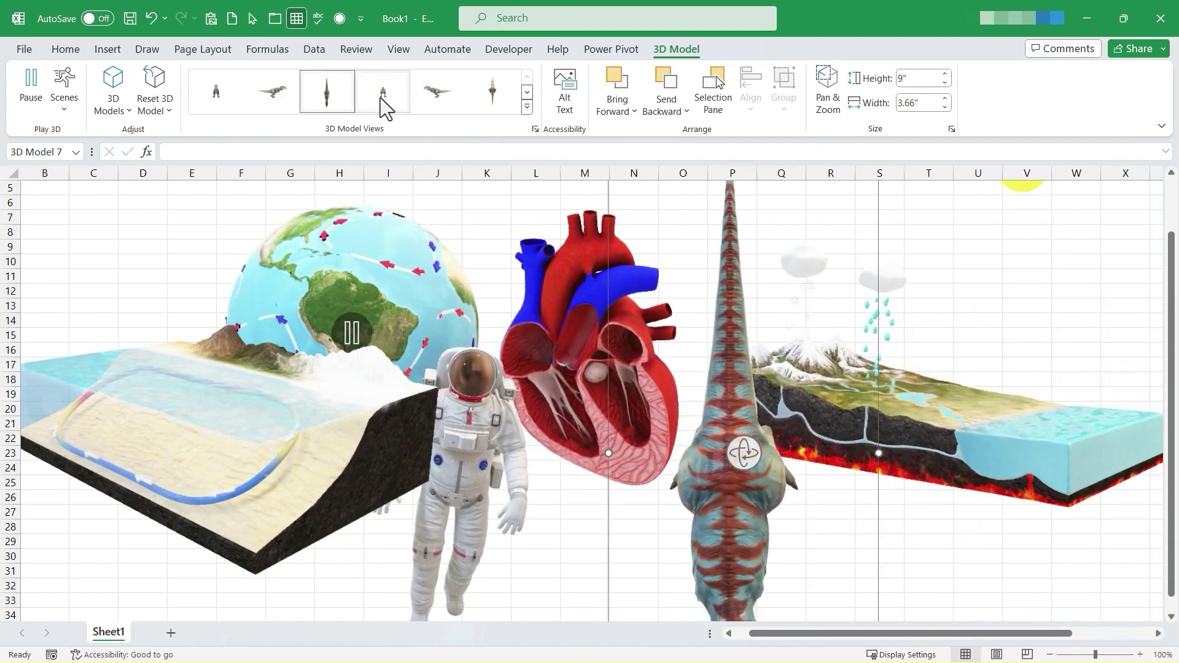
pyautogui.click(438, 104)
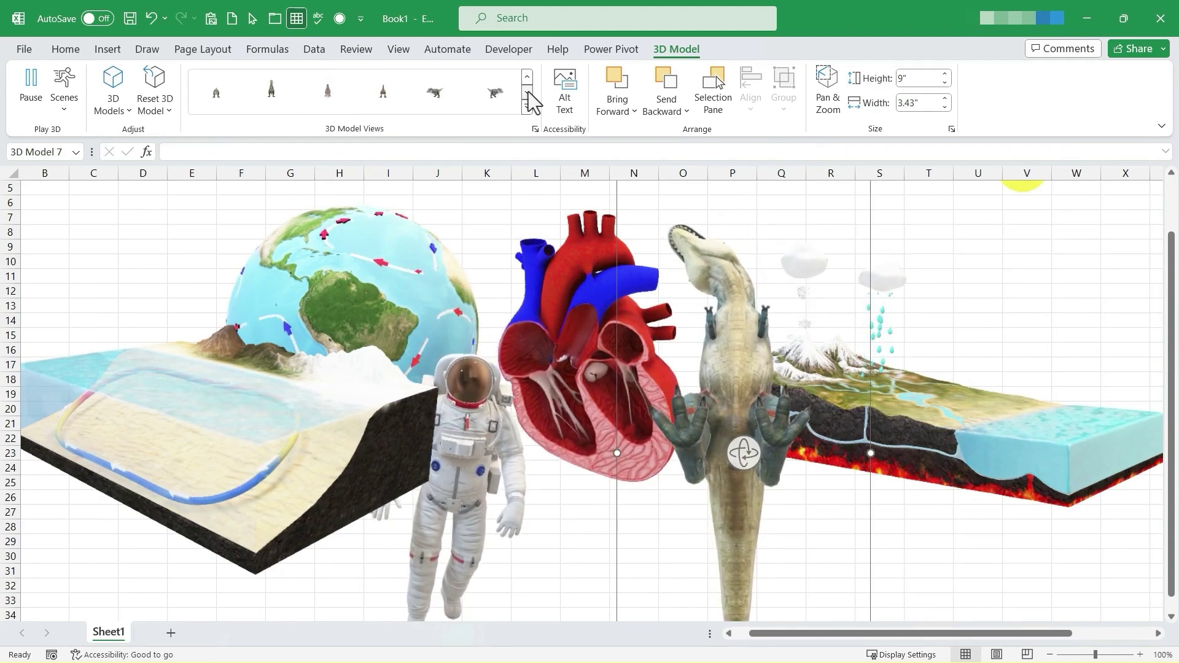
pyautogui.click(491, 98)
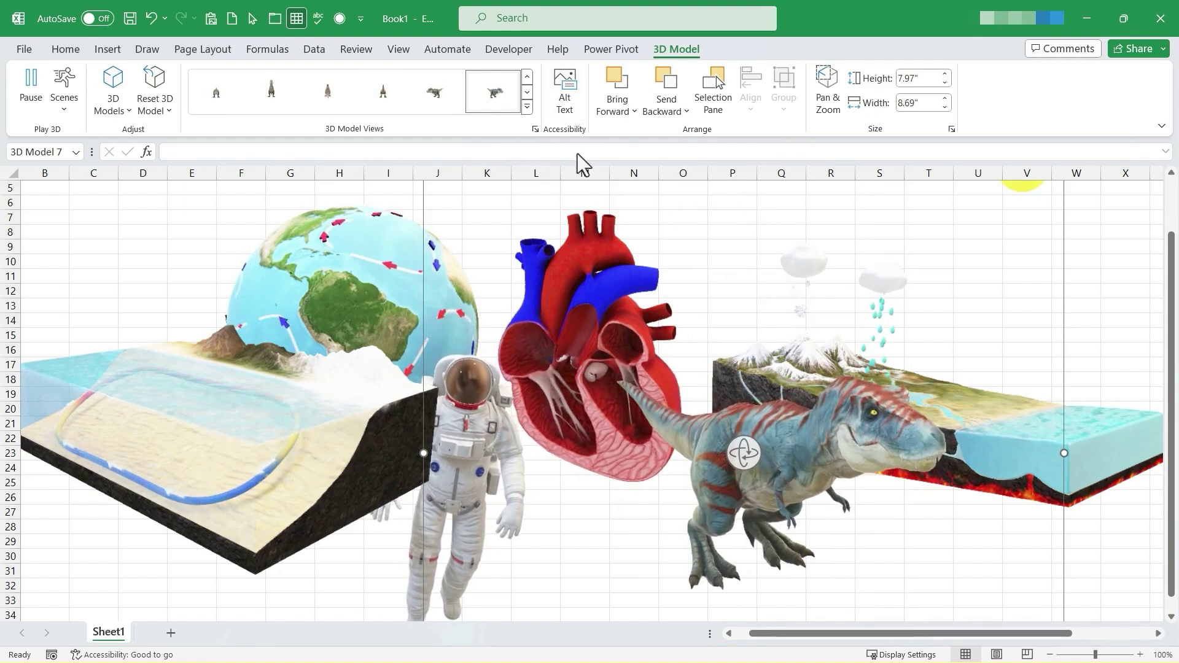
# Step: Show the T-rex's alt text 'Rampaging T-Rex', then rotate the ocean-current model to front-on
pyautogui.click(565, 103)
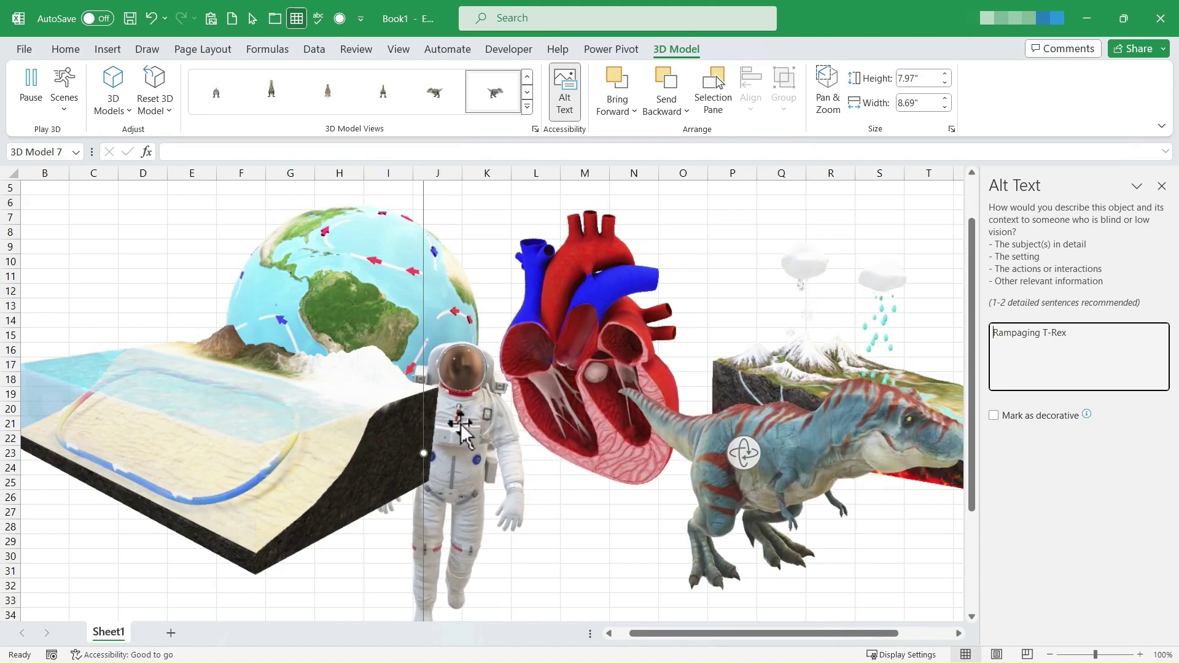
pyautogui.click(249, 444)
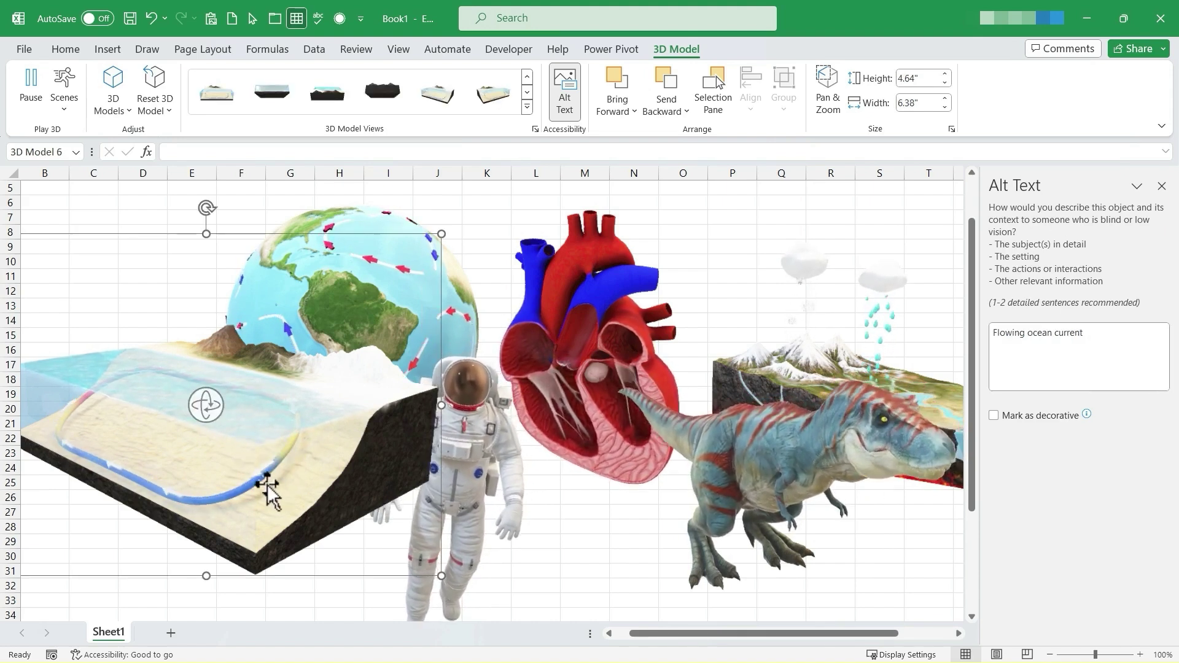
pyautogui.moveTo(232, 470); pyautogui.dragTo(242, 442)
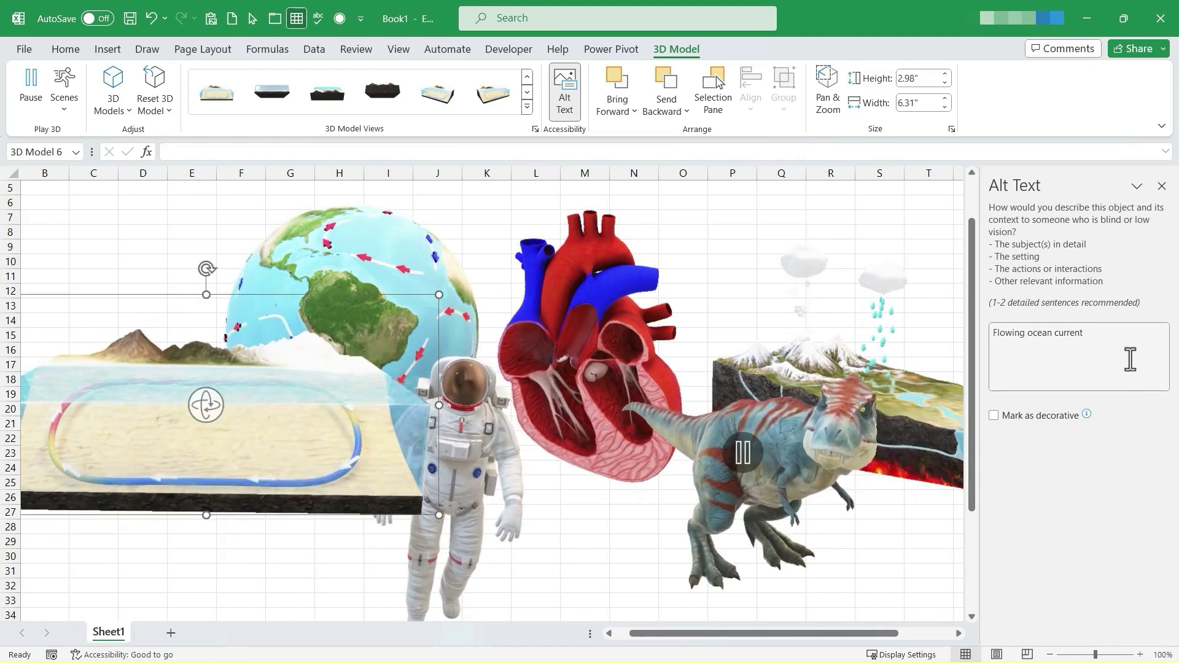
# Step: Send the T-rex one level backward behind the landscape model
pyautogui.click(824, 439)
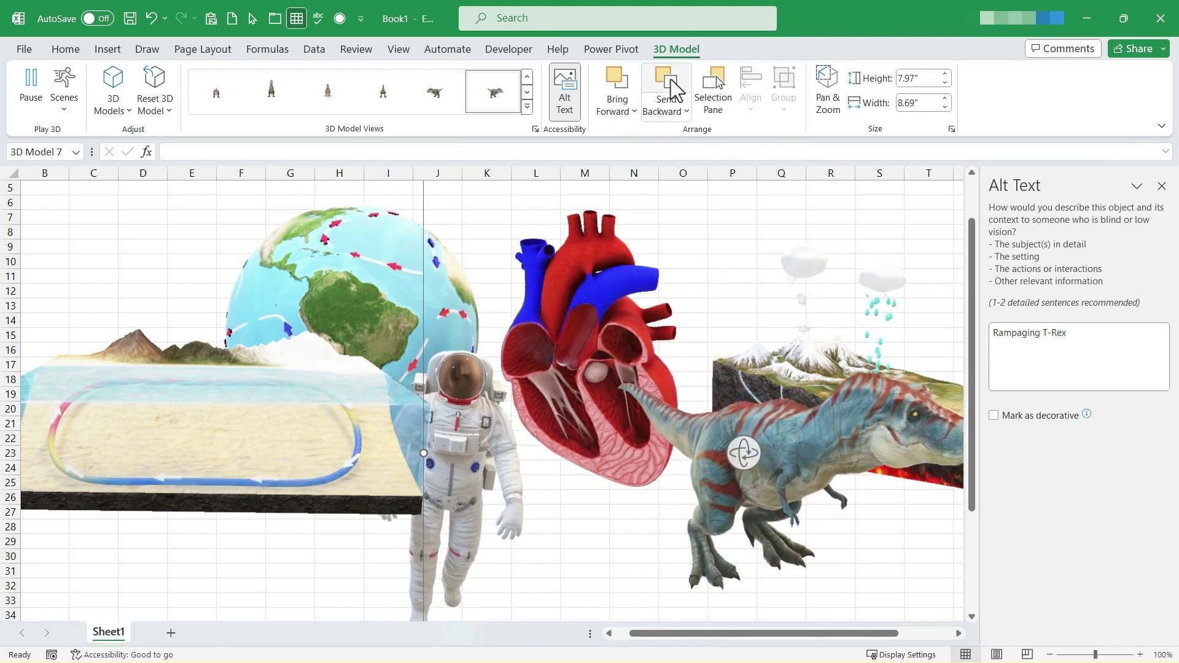
pyautogui.click(677, 113)
pyautogui.click(698, 157)
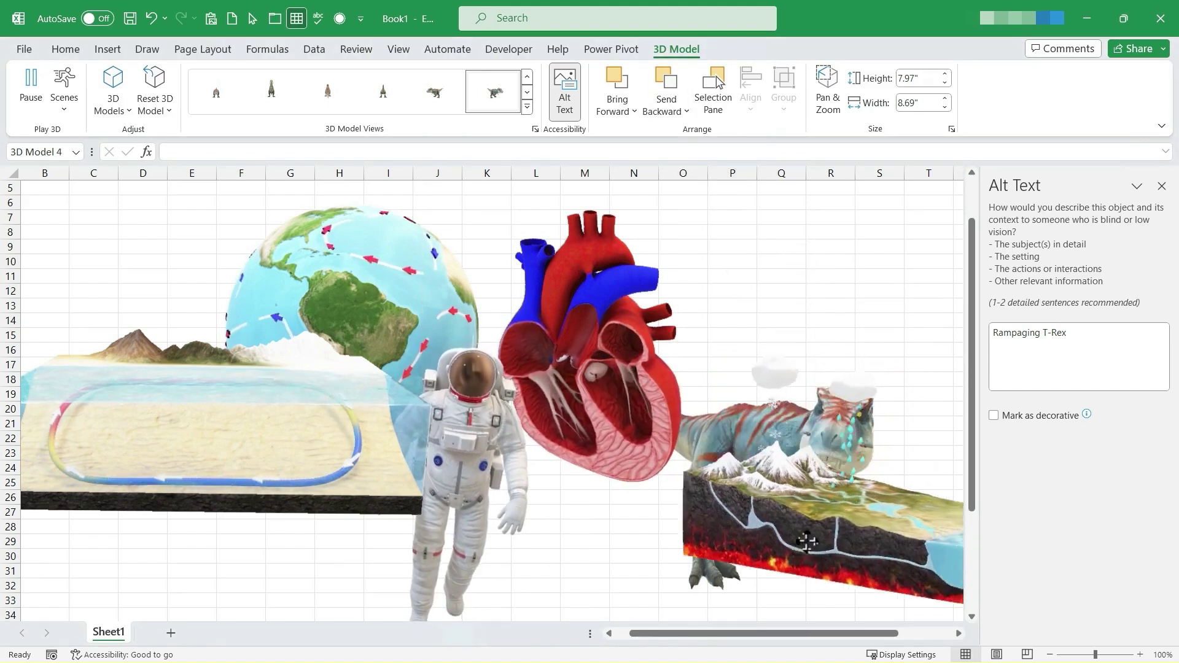
# Step: Send the water-cycle landscape to the back and open the Selection pane listing all six models
pyautogui.click(775, 334)
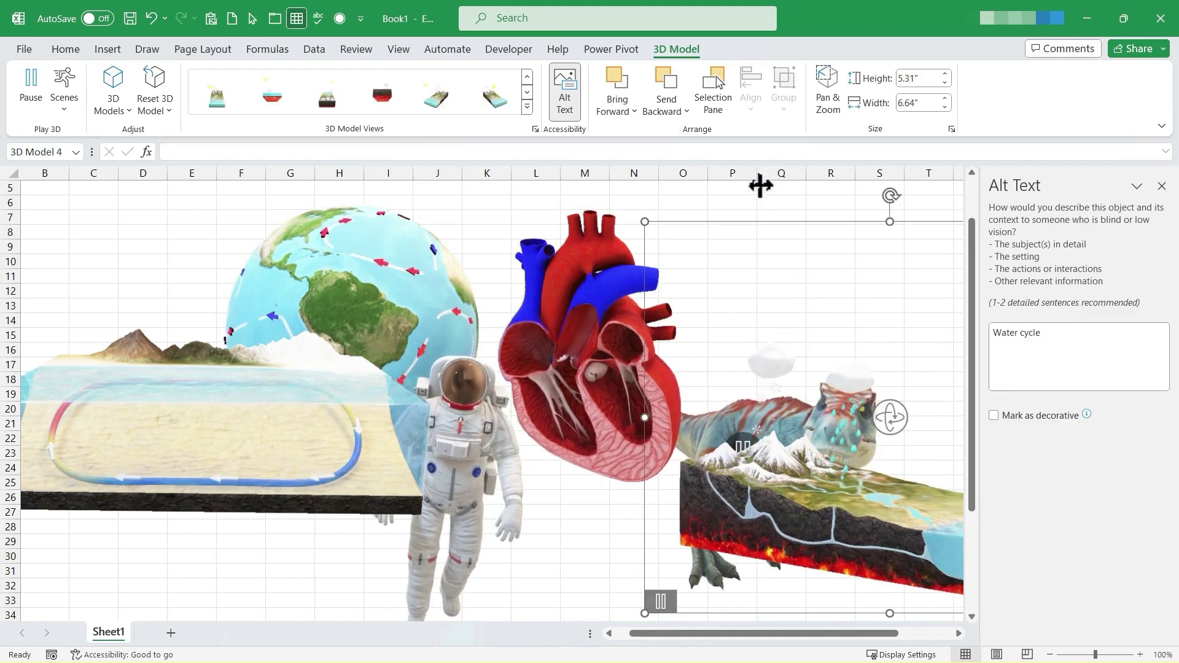
pyautogui.scroll(1, 794, 532)
pyautogui.click(672, 118)
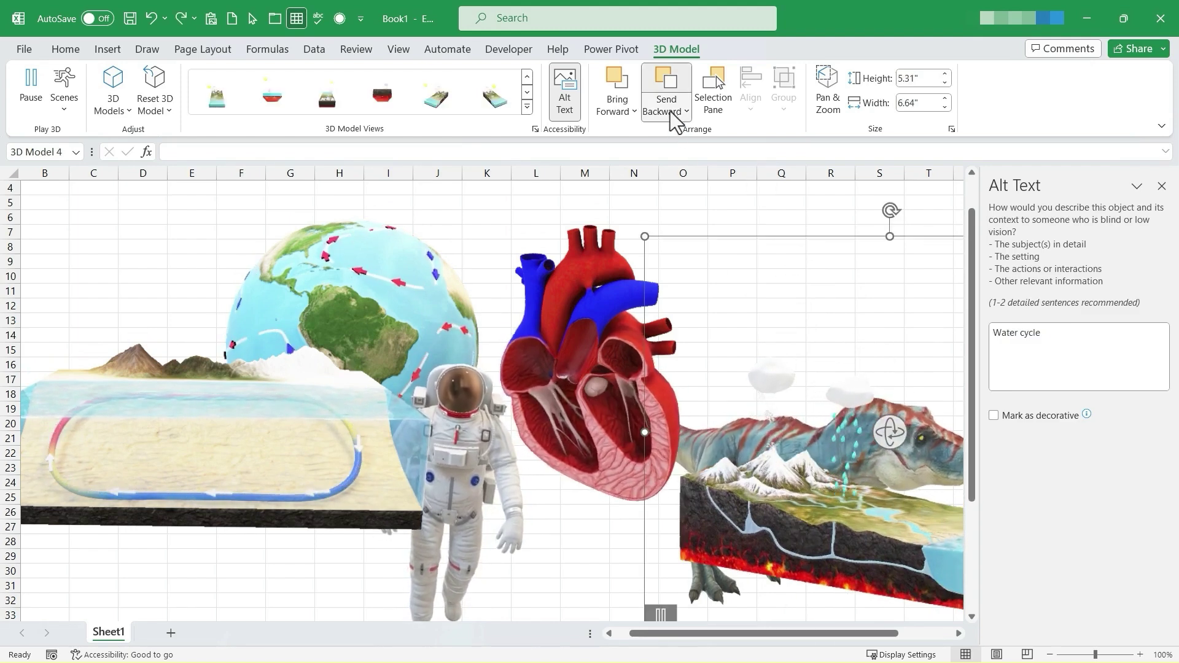
pyautogui.click(684, 160)
pyautogui.click(765, 483)
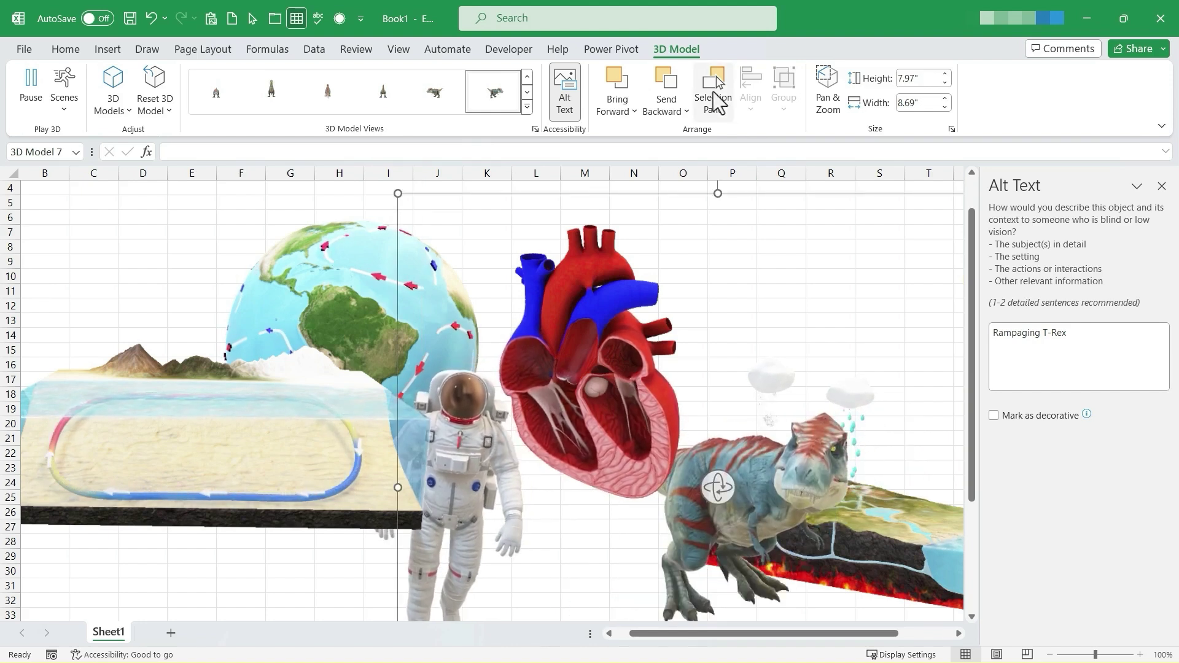
pyautogui.click(713, 95)
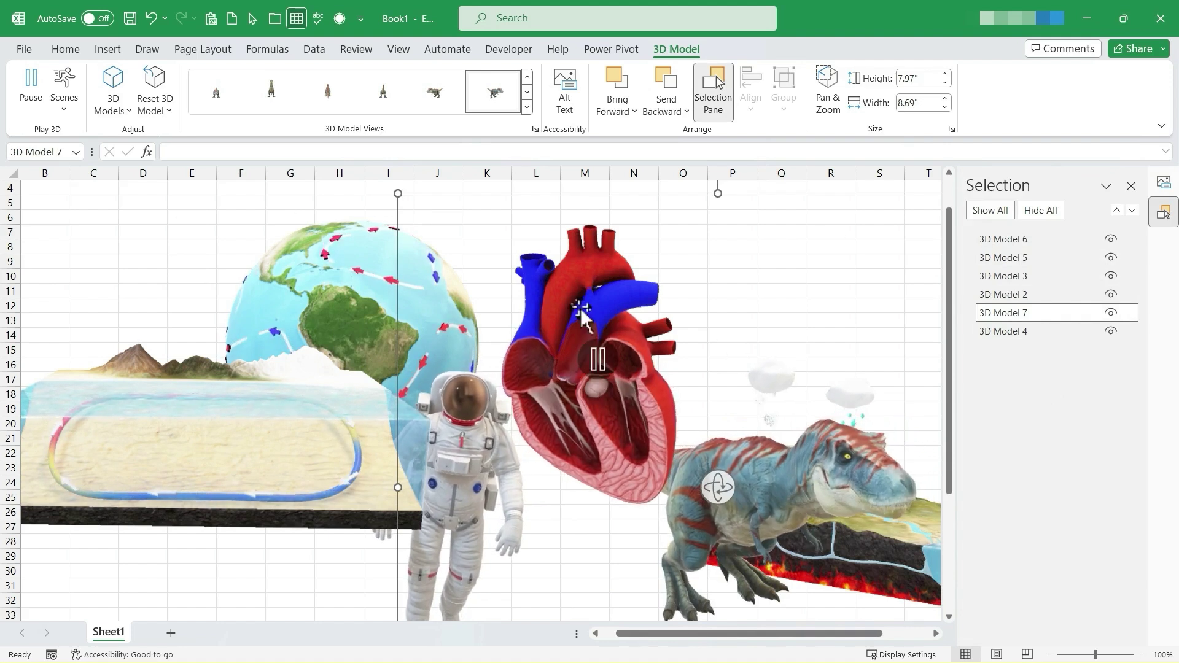
# Step: Hide the heart, water-cycle landscape and sand-and-water block models, leaving the globe and T-Rex visible
pyautogui.click(1015, 241)
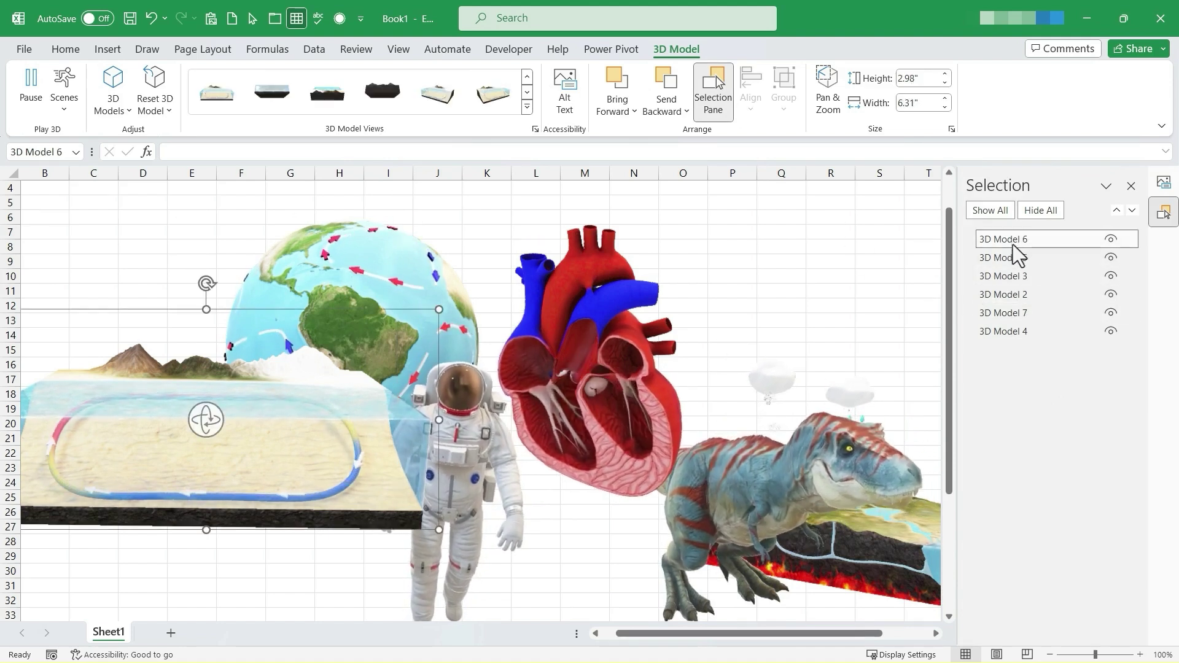
pyautogui.click(1013, 275)
pyautogui.click(1010, 308)
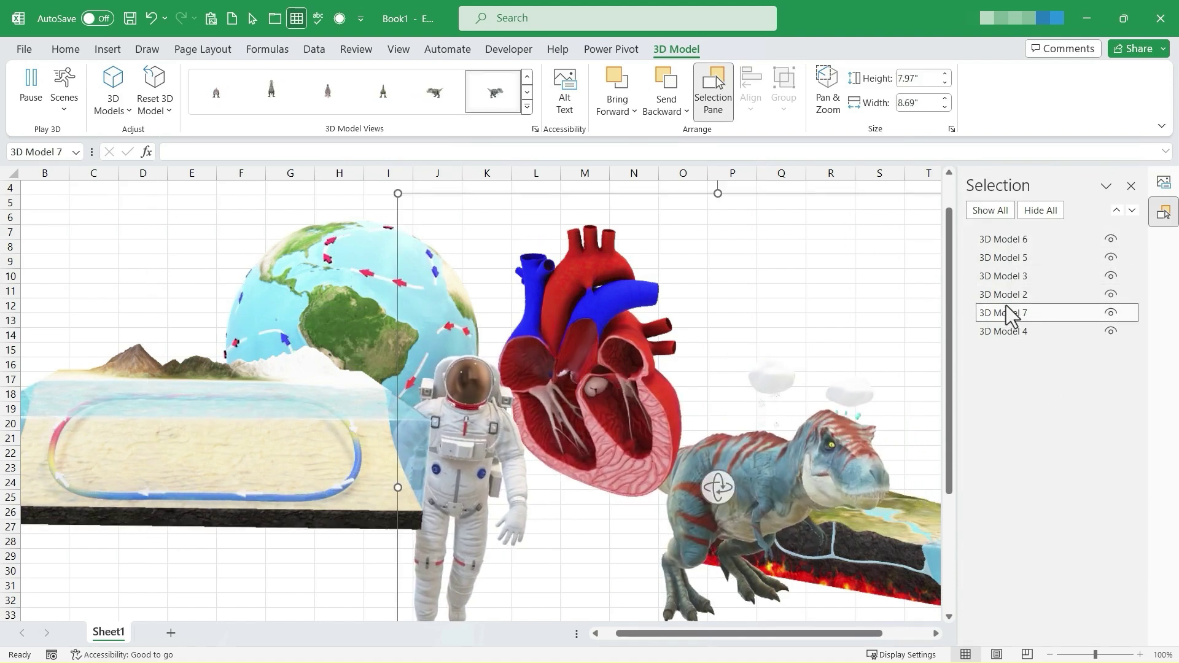
pyautogui.click(1029, 296)
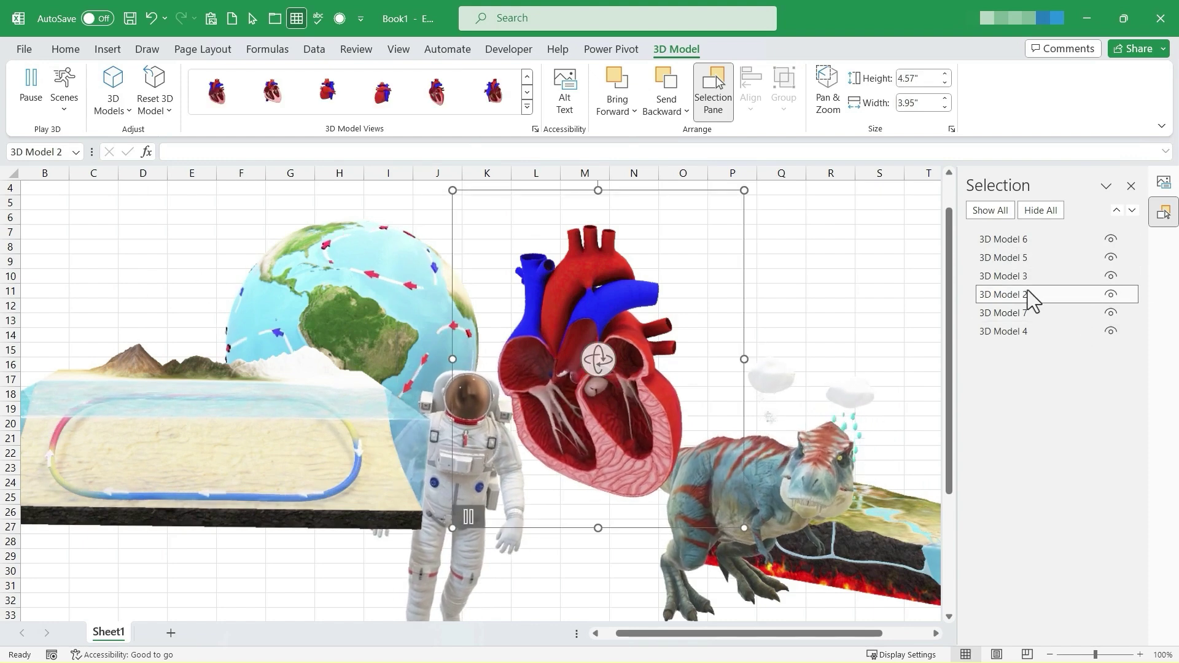
pyautogui.click(1111, 299)
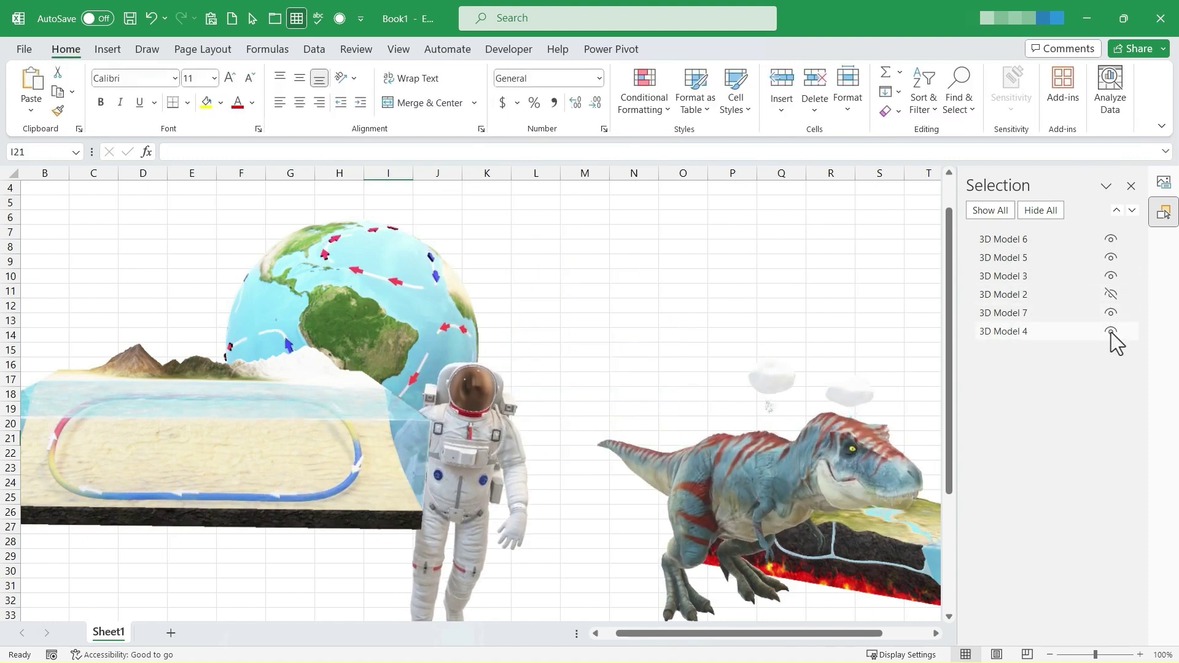
pyautogui.click(1111, 331)
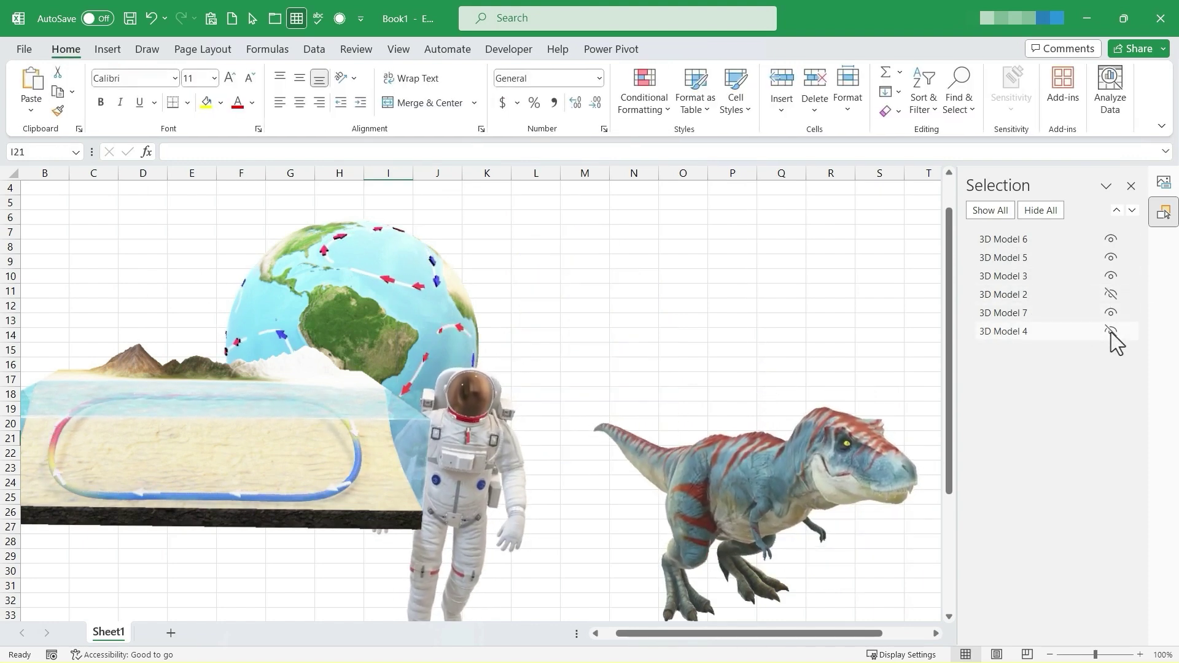
pyautogui.click(1113, 240)
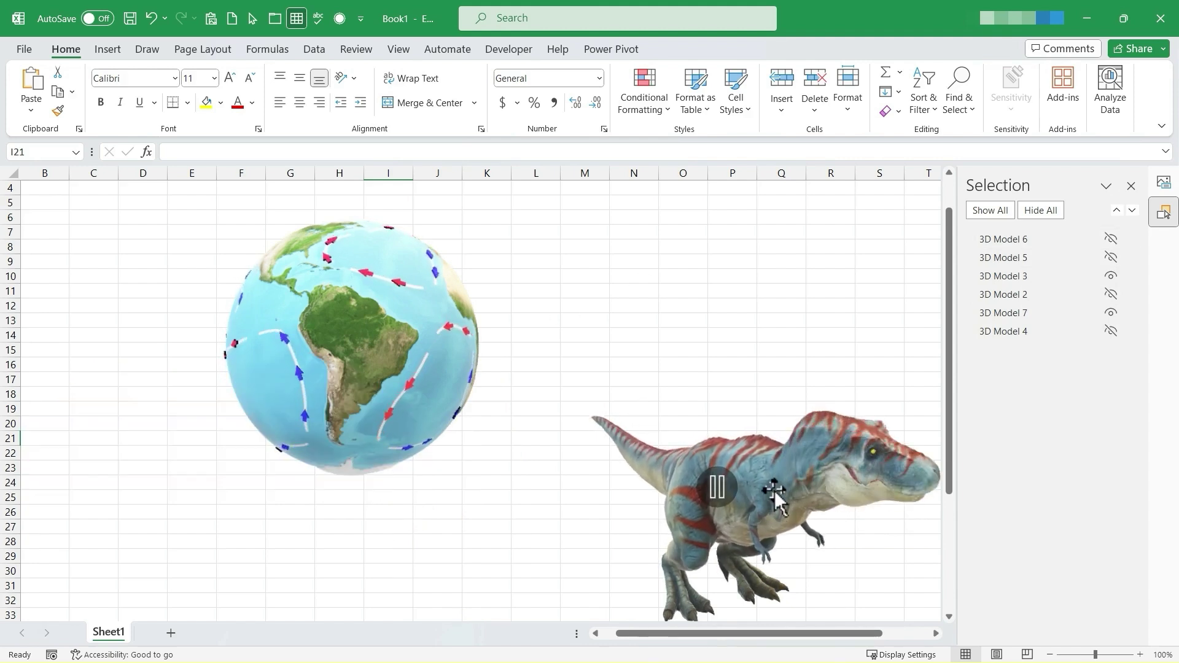
# Step: Move the T-Rex next to the globe and enlarge it within its frame
pyautogui.moveTo(775, 490); pyautogui.dragTo(659, 398)
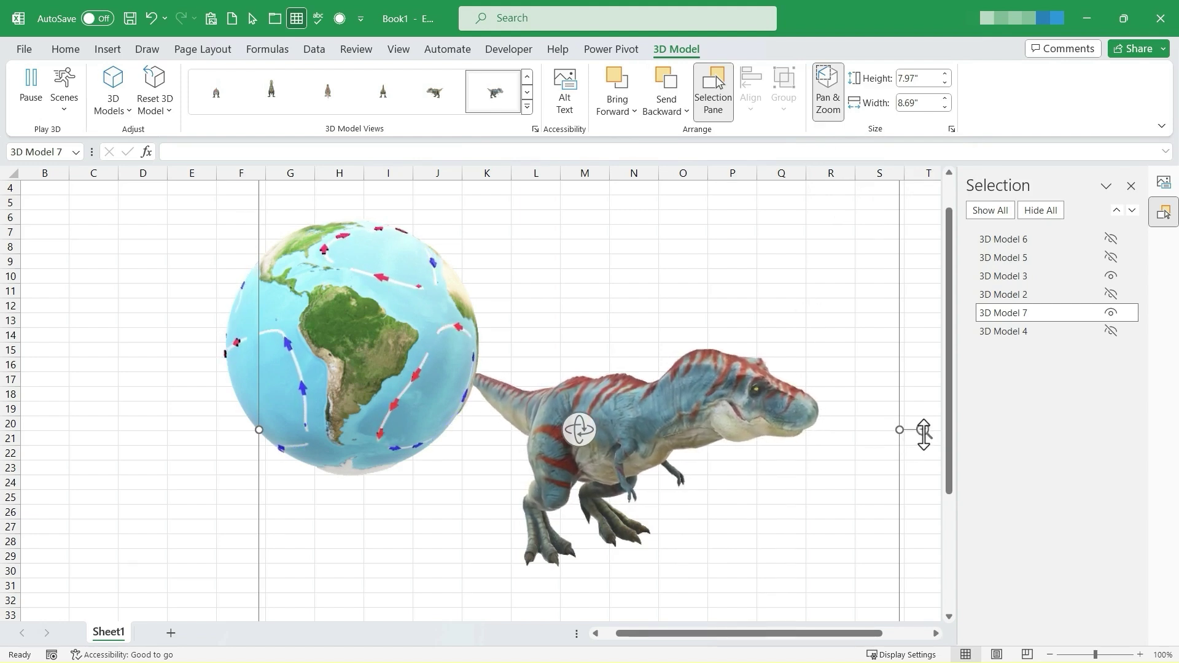
pyautogui.moveTo(925, 435); pyautogui.dragTo(982, 118)
pyautogui.scroll(-1, 921, 427)
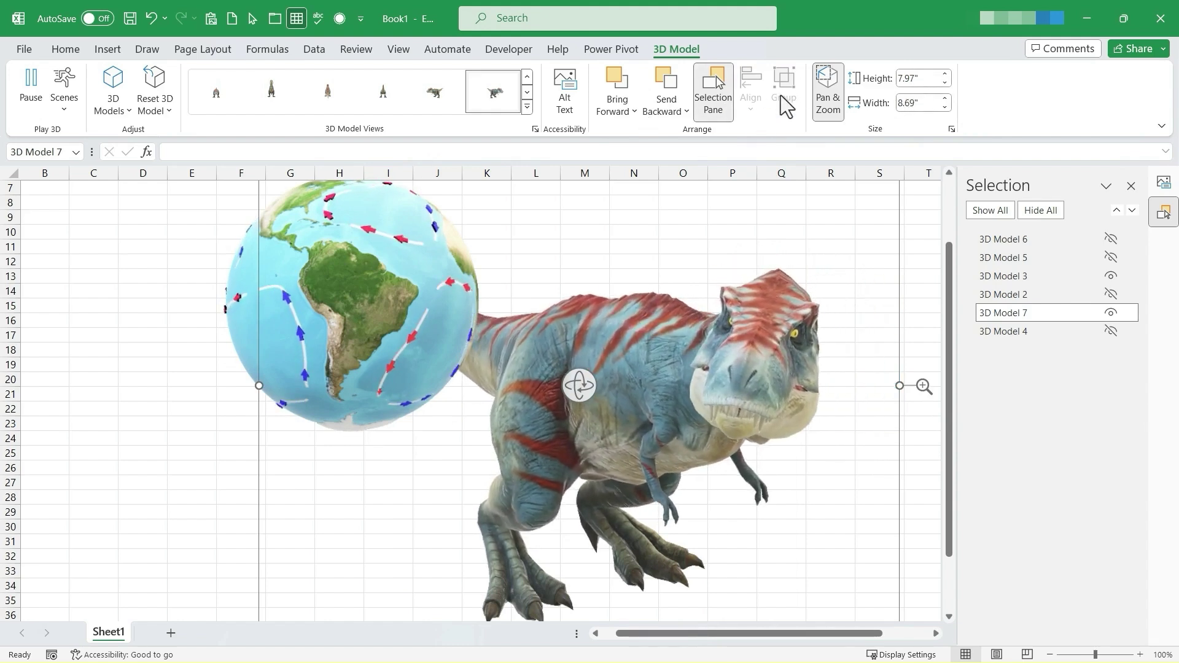
# Step: Align the globe and T-Rex by their middles, then close the Selection pane
pyautogui.click(254, 315)
pyautogui.keyDown('ctrl'); pyautogui.click(677, 385); pyautogui.keyUp('ctrl')
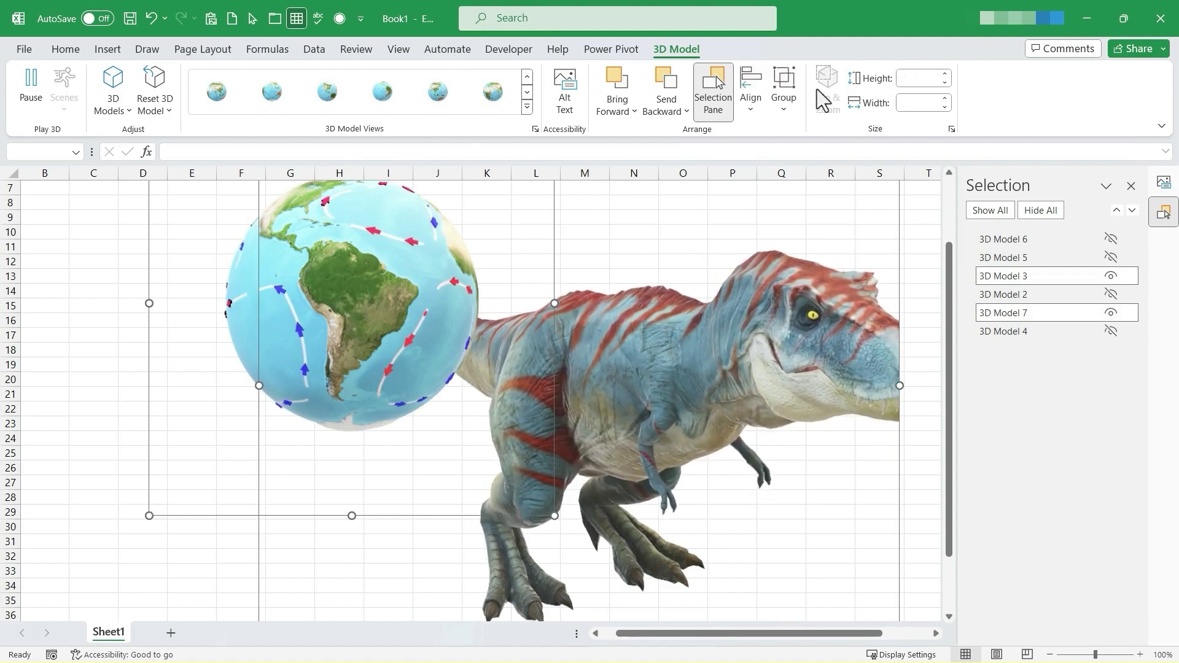
pyautogui.click(782, 82)
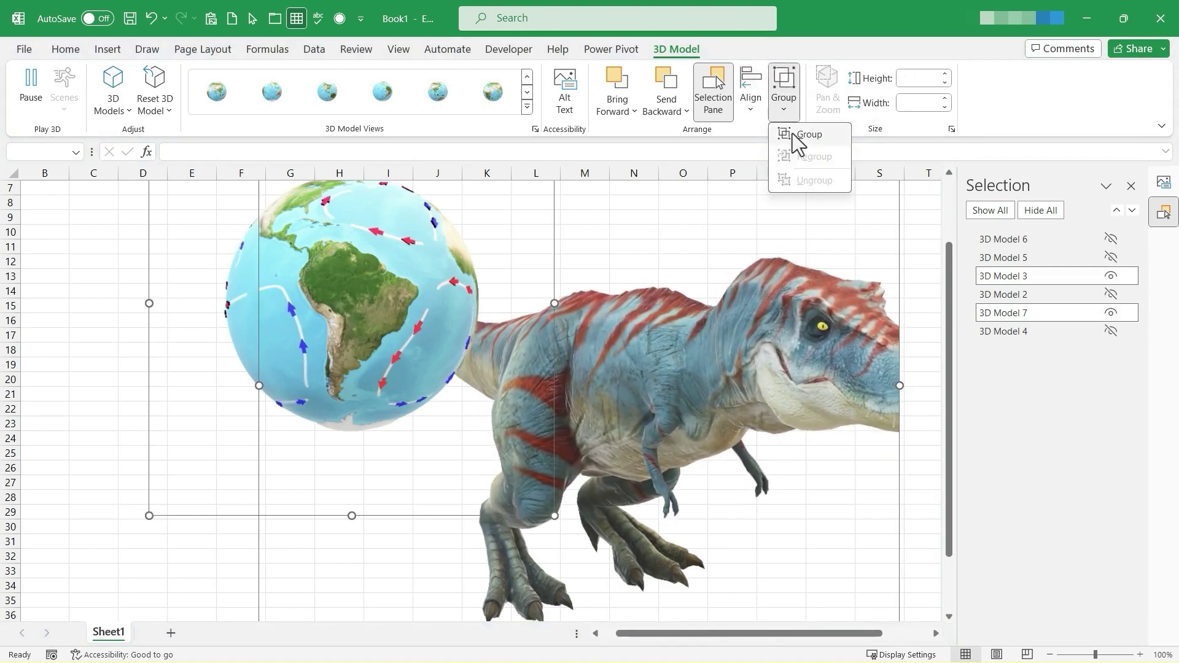
pyautogui.click(751, 92)
pyautogui.click(790, 224)
pyautogui.press('Escape')
pyautogui.click(1130, 186)
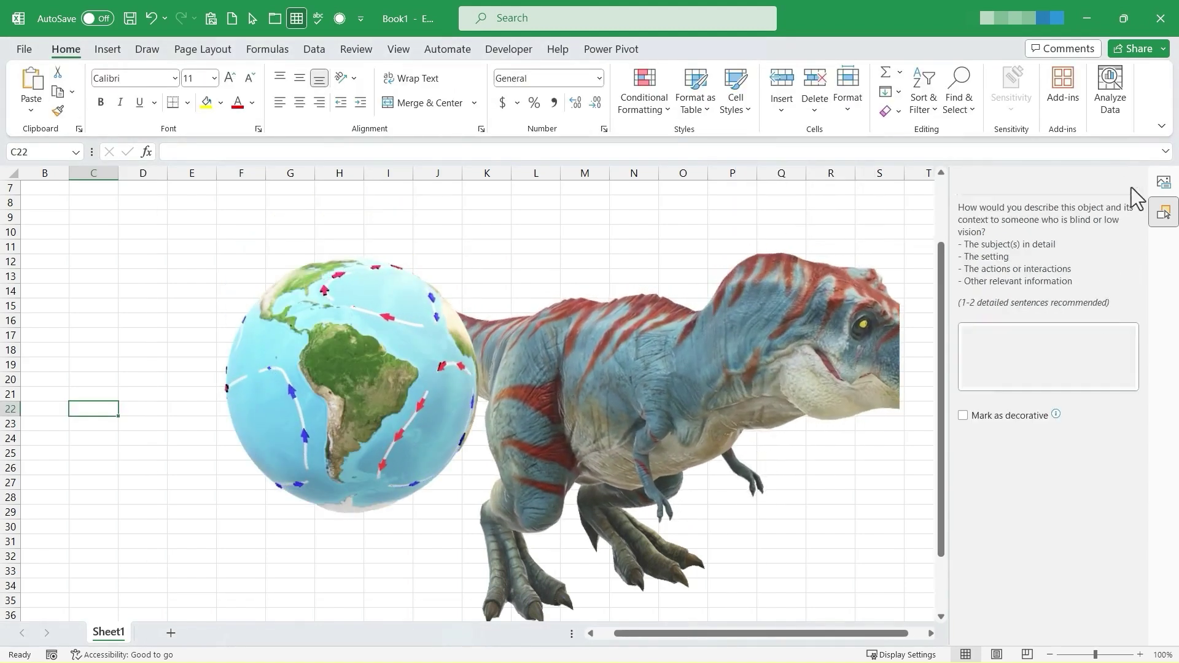
# Step: Insert the hummingbird and bee from the Animated Animals stock 3D models
pyautogui.click(1161, 187)
pyautogui.click(691, 386)
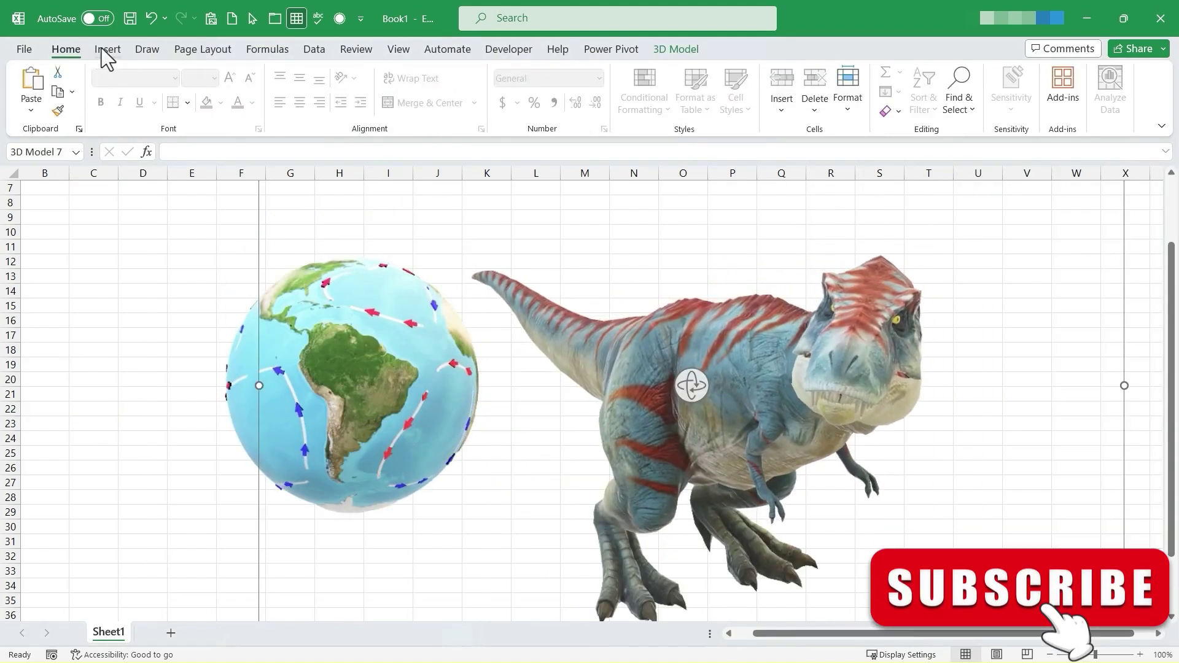
pyautogui.click(106, 50)
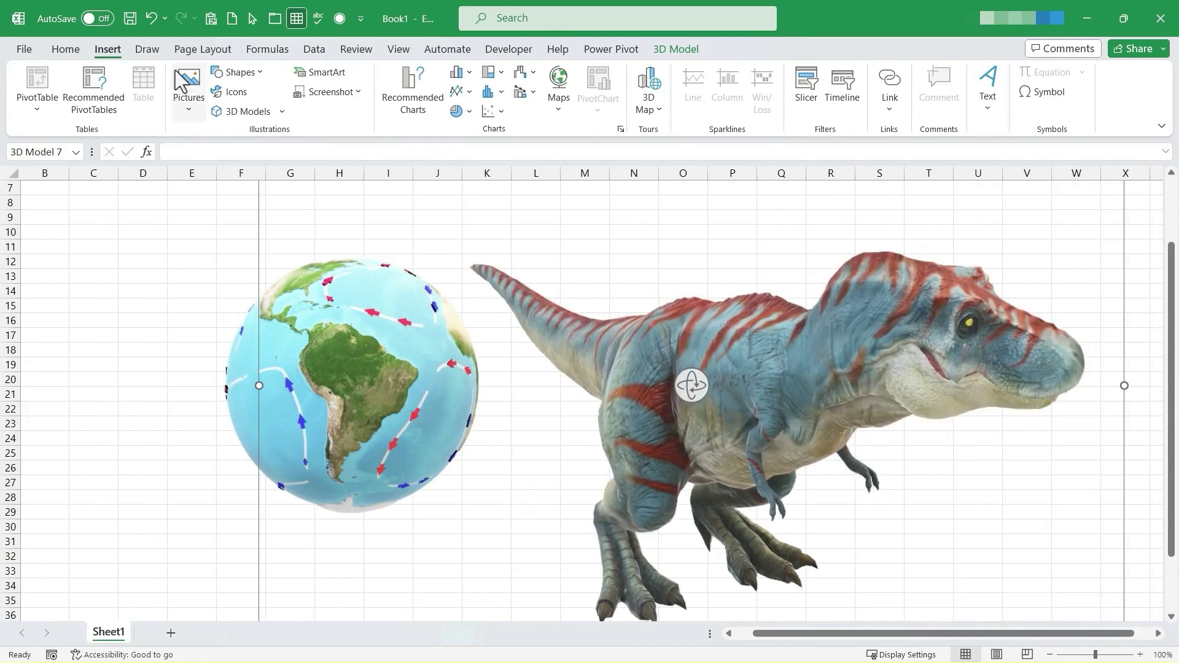
pyautogui.click(245, 111)
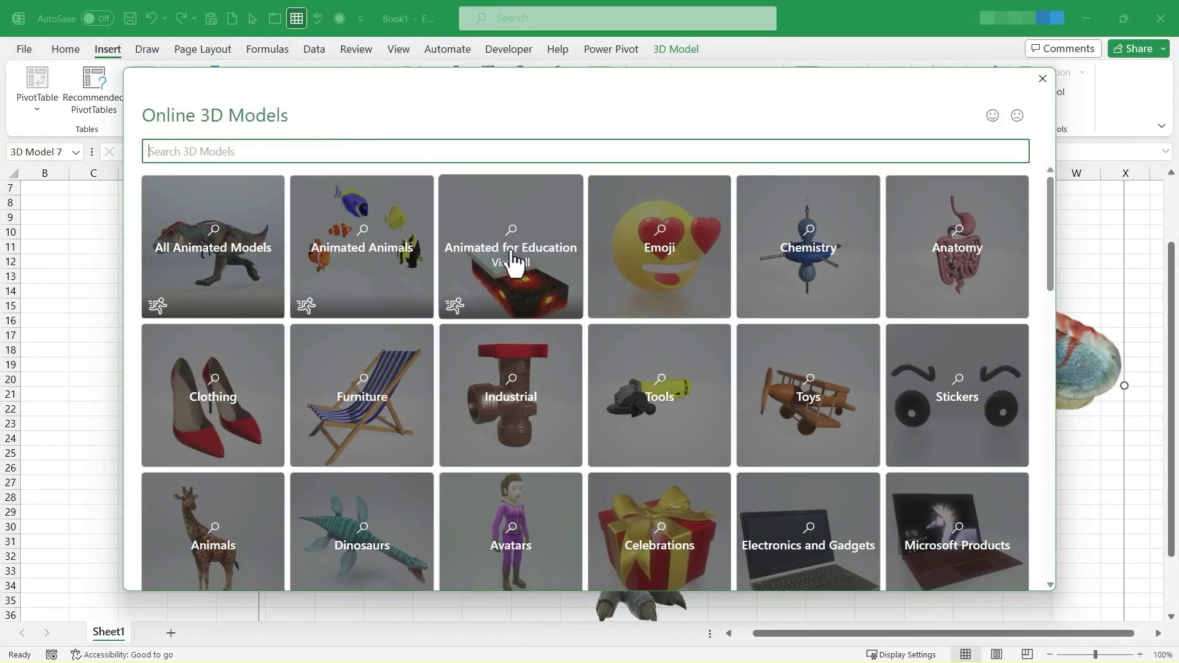
pyautogui.click(376, 257)
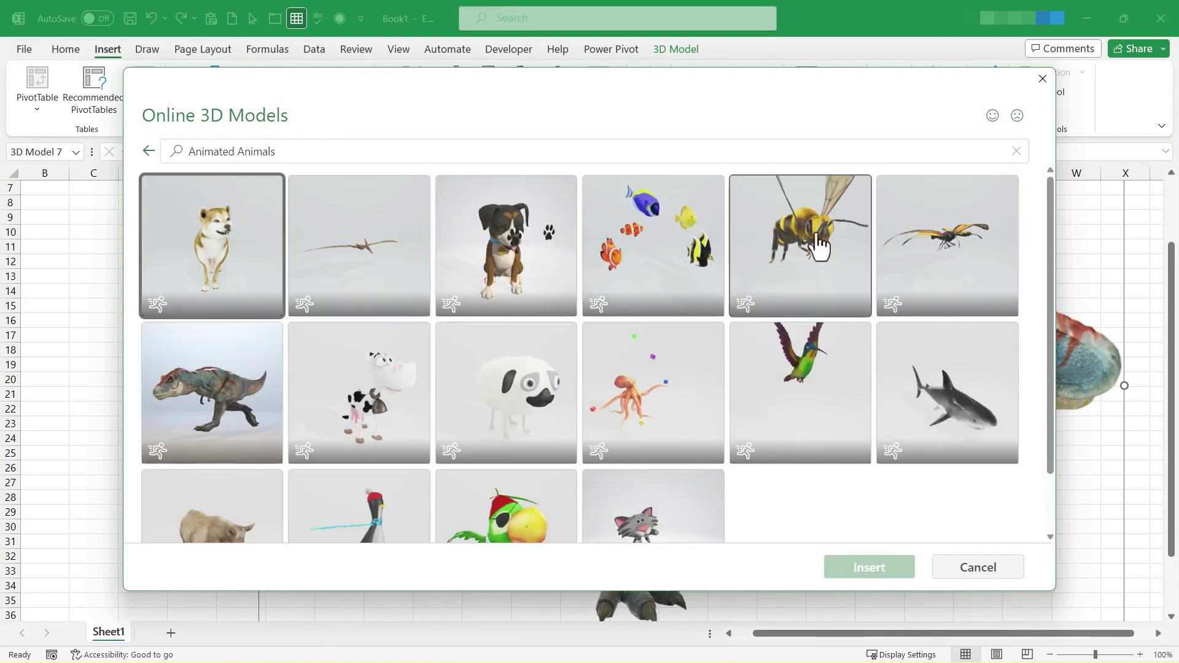
pyautogui.scroll(-1, 790, 280)
pyautogui.click(792, 279)
pyautogui.scroll(1, 816, 197)
pyautogui.click(826, 249)
pyautogui.click(887, 577)
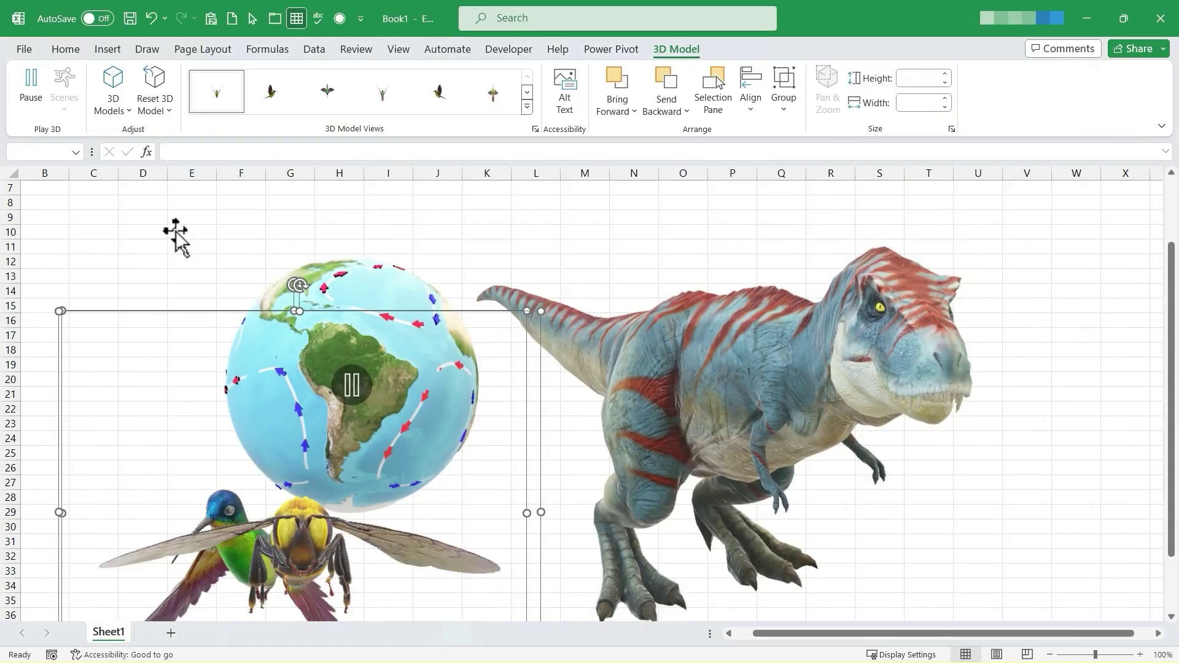
# Step: Reopen the stock 3D model library and browse the All Animated Models category
pyautogui.click(108, 50)
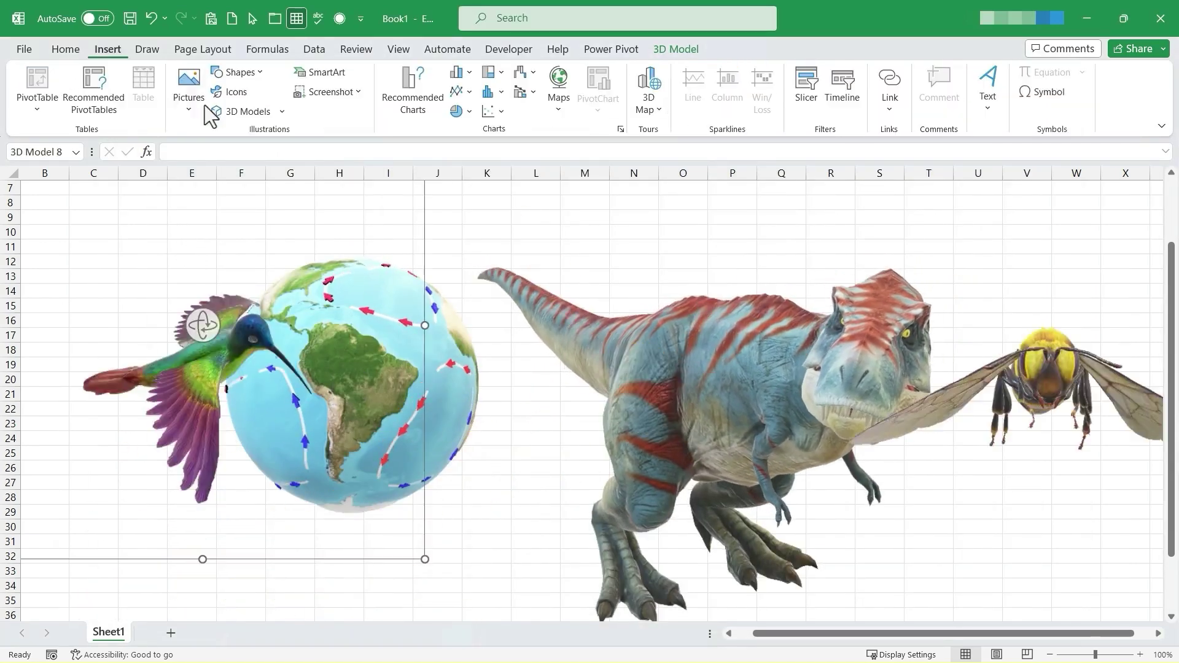
pyautogui.click(247, 113)
pyautogui.click(201, 263)
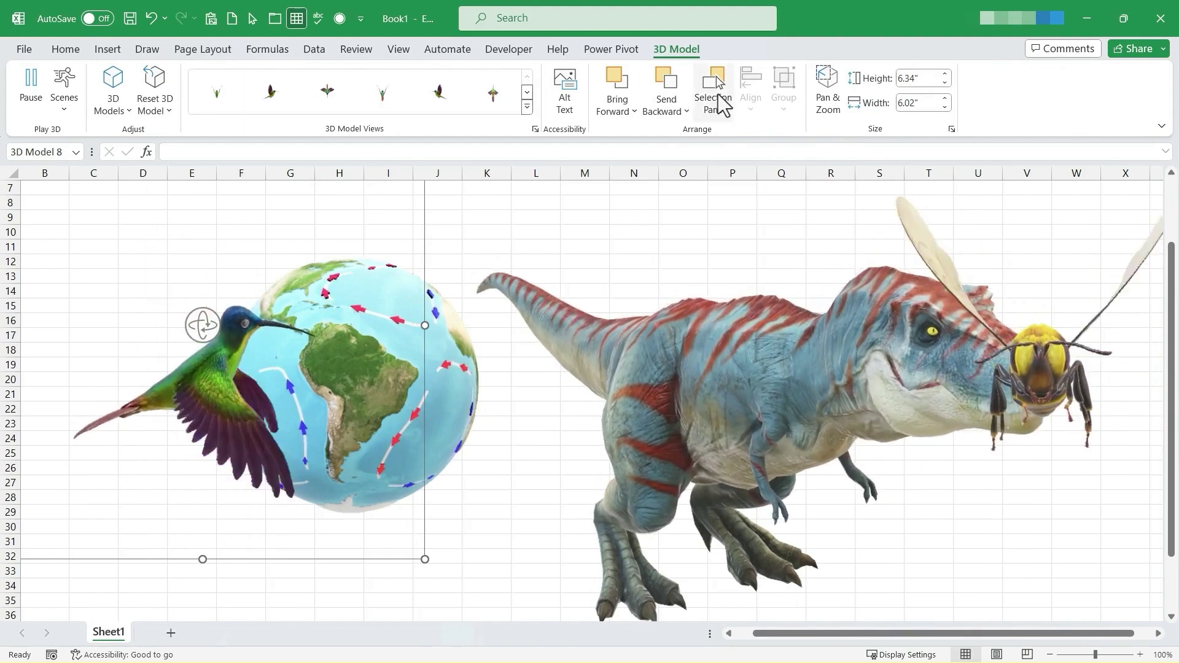
# Step: Hide the bee, hummingbird, T-Rex and globe, show the heart again, and select it
pyautogui.click(711, 101)
pyautogui.click(1141, 239)
pyautogui.click(1141, 258)
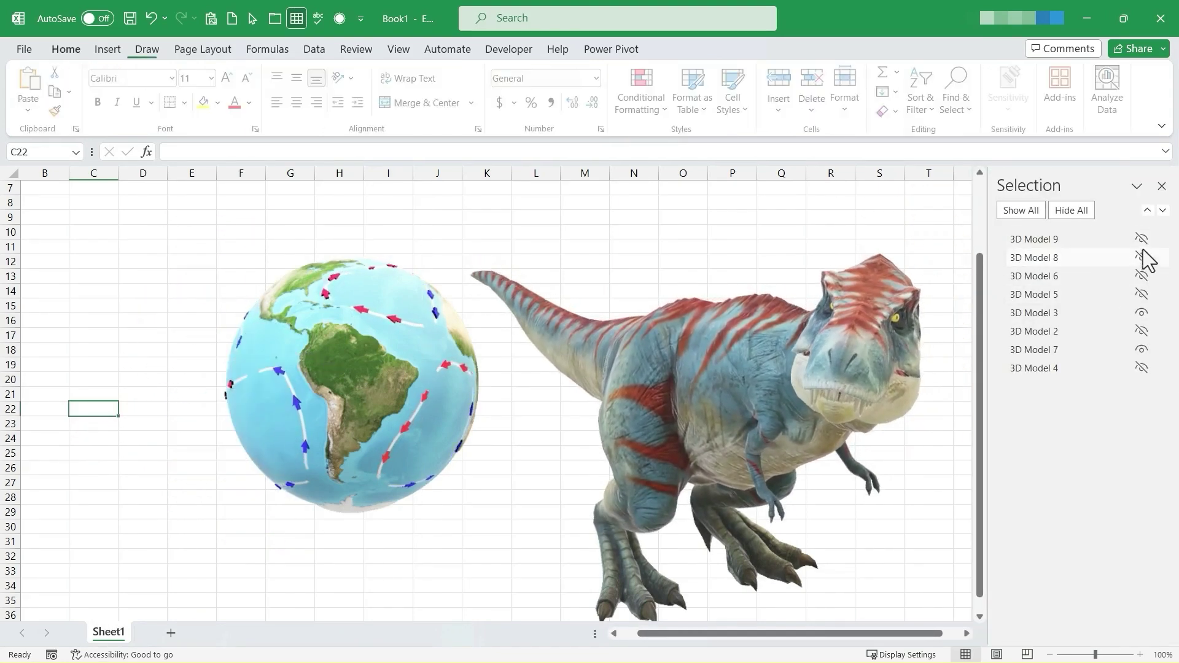
pyautogui.click(1141, 350)
pyautogui.click(1141, 332)
pyautogui.click(1141, 313)
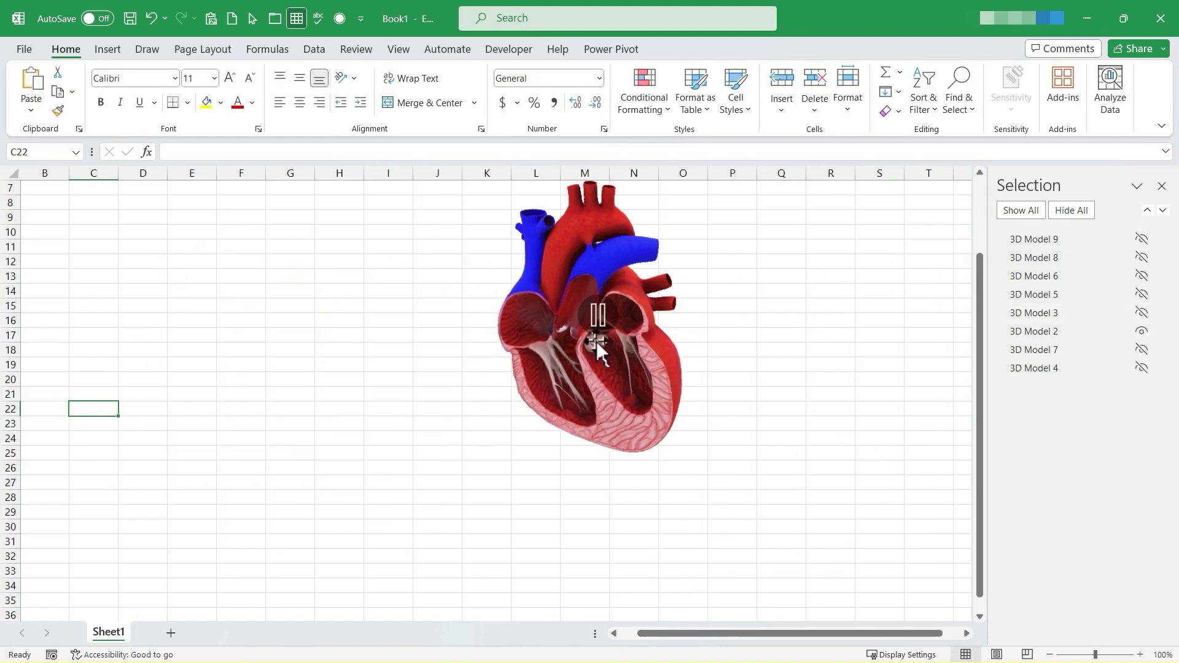
pyautogui.click(678, 305)
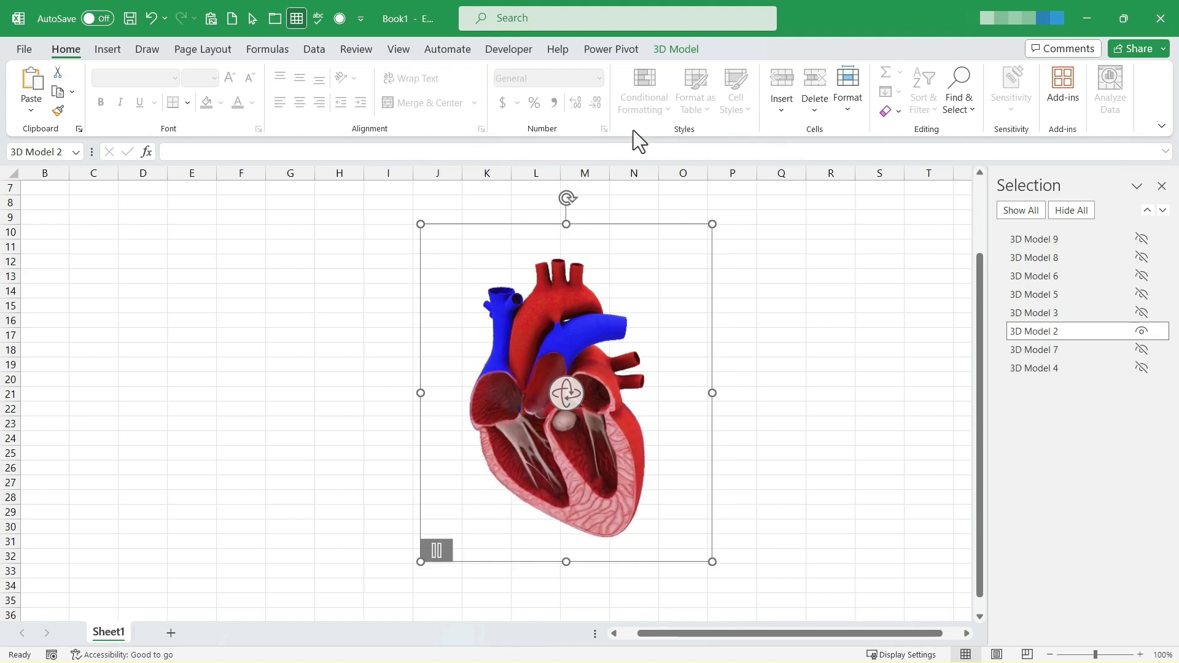
# Step: Try the preset 3D model views and apply the front cutaway view to the heart
pyautogui.click(691, 54)
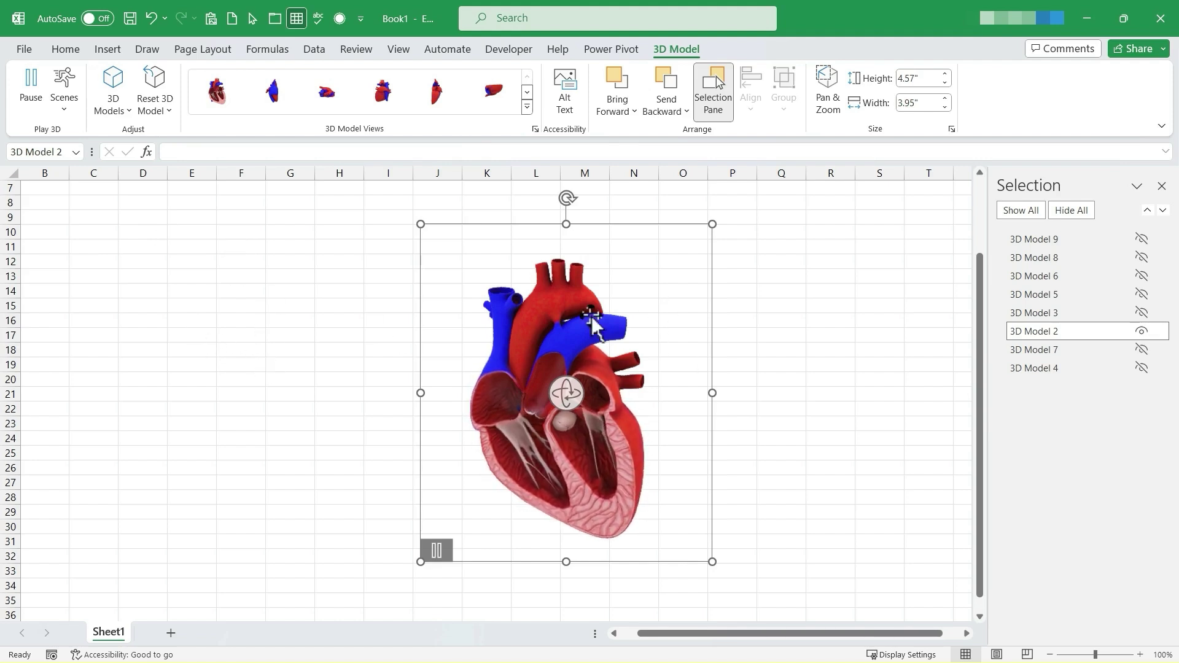
pyautogui.click(218, 98)
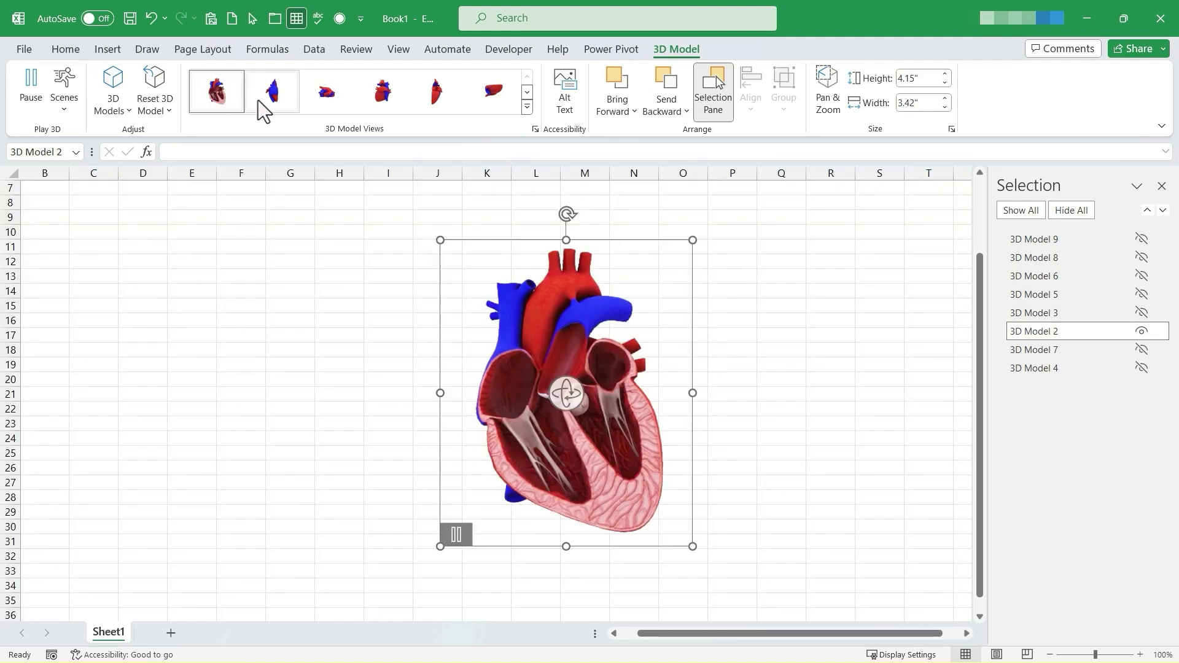
pyautogui.click(272, 104)
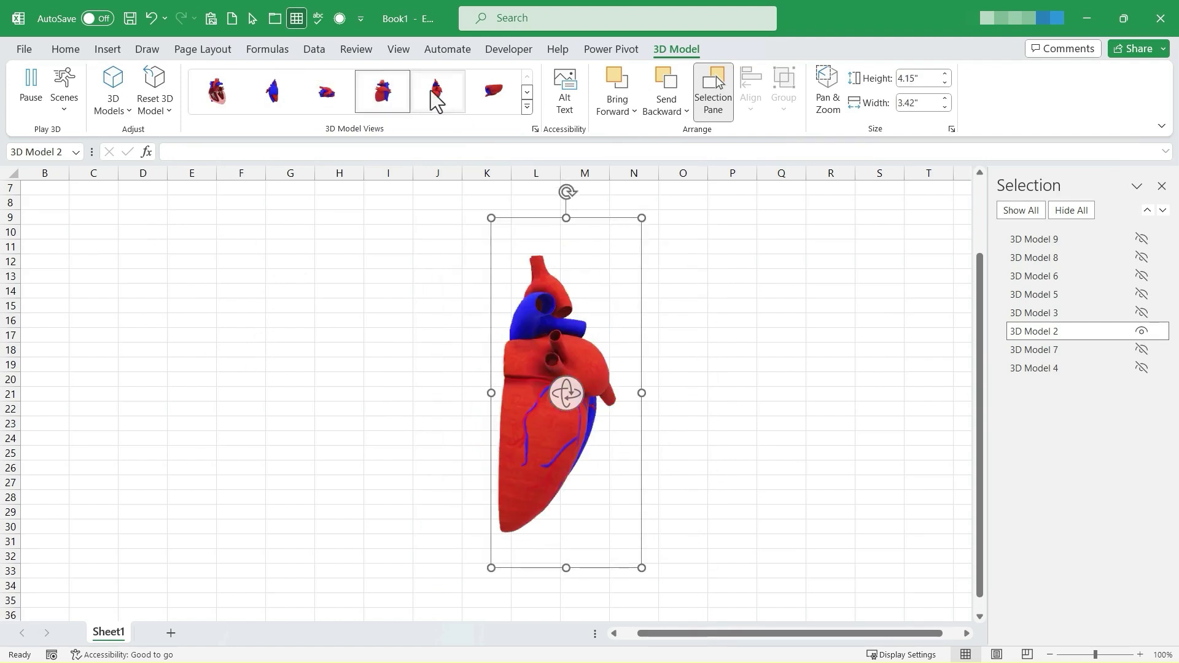
pyautogui.click(527, 92)
pyautogui.click(526, 109)
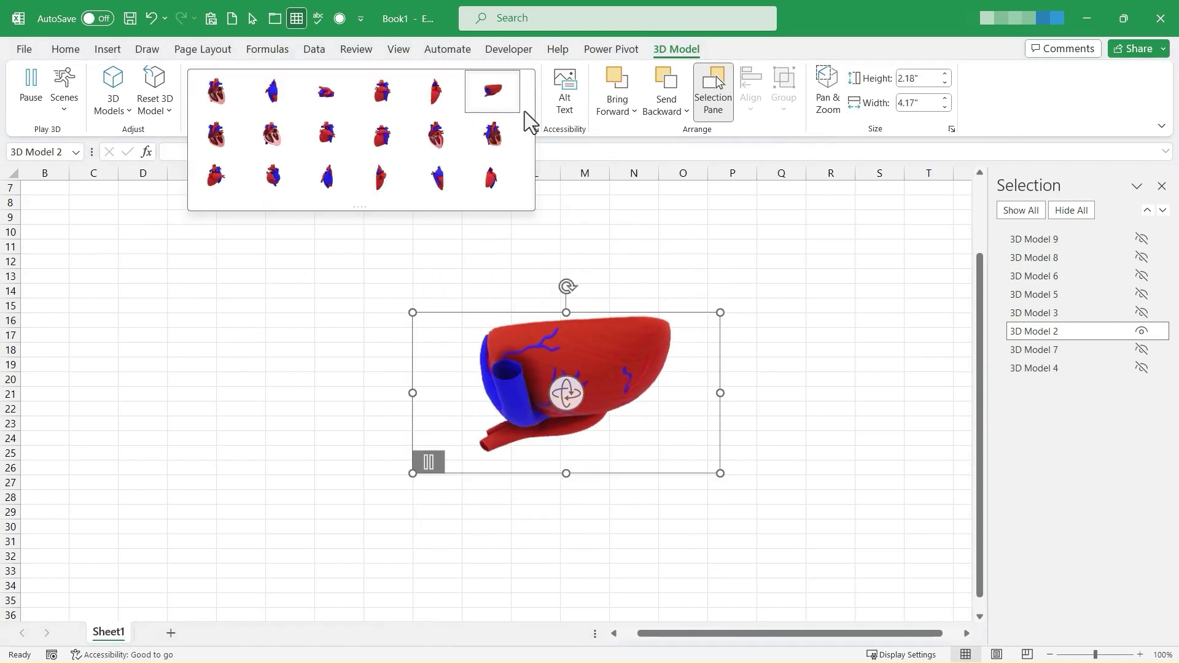
pyautogui.click(436, 140)
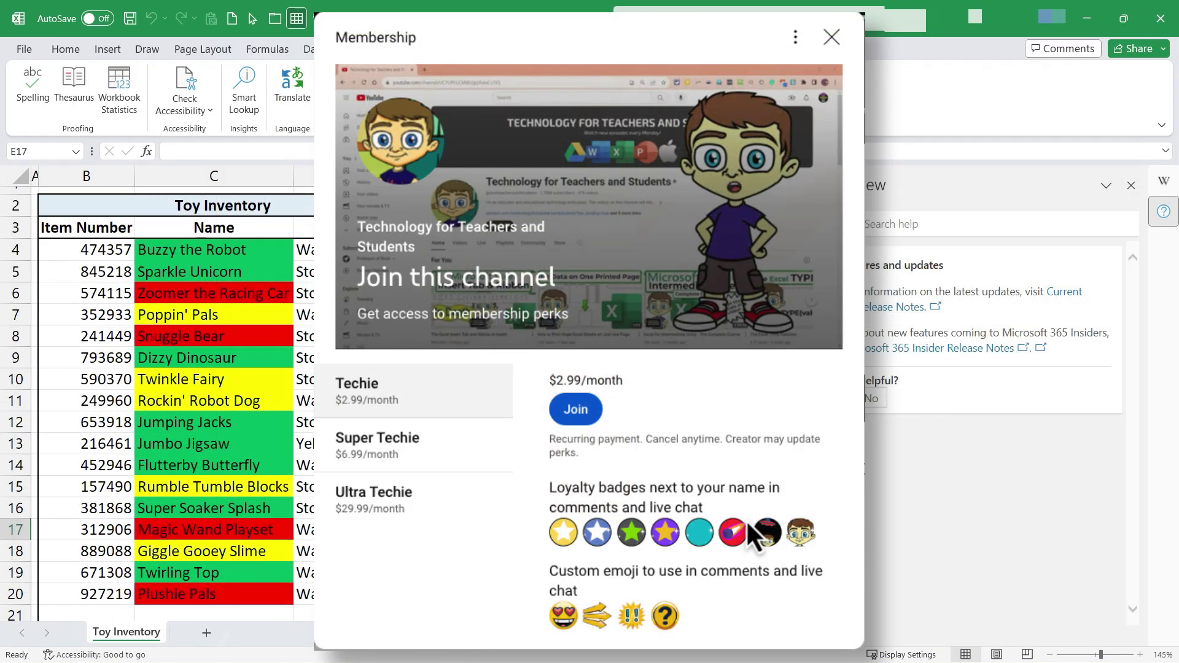
pyautogui.scroll(-2, 747, 465)
pyautogui.scroll(2, 747, 464)
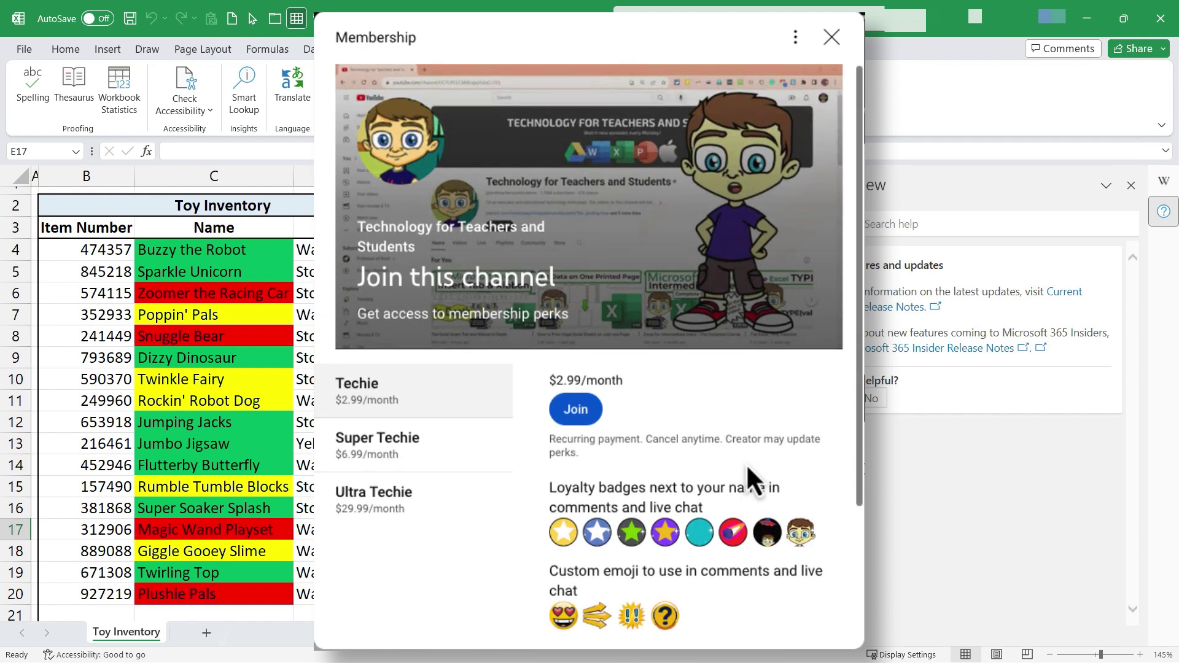